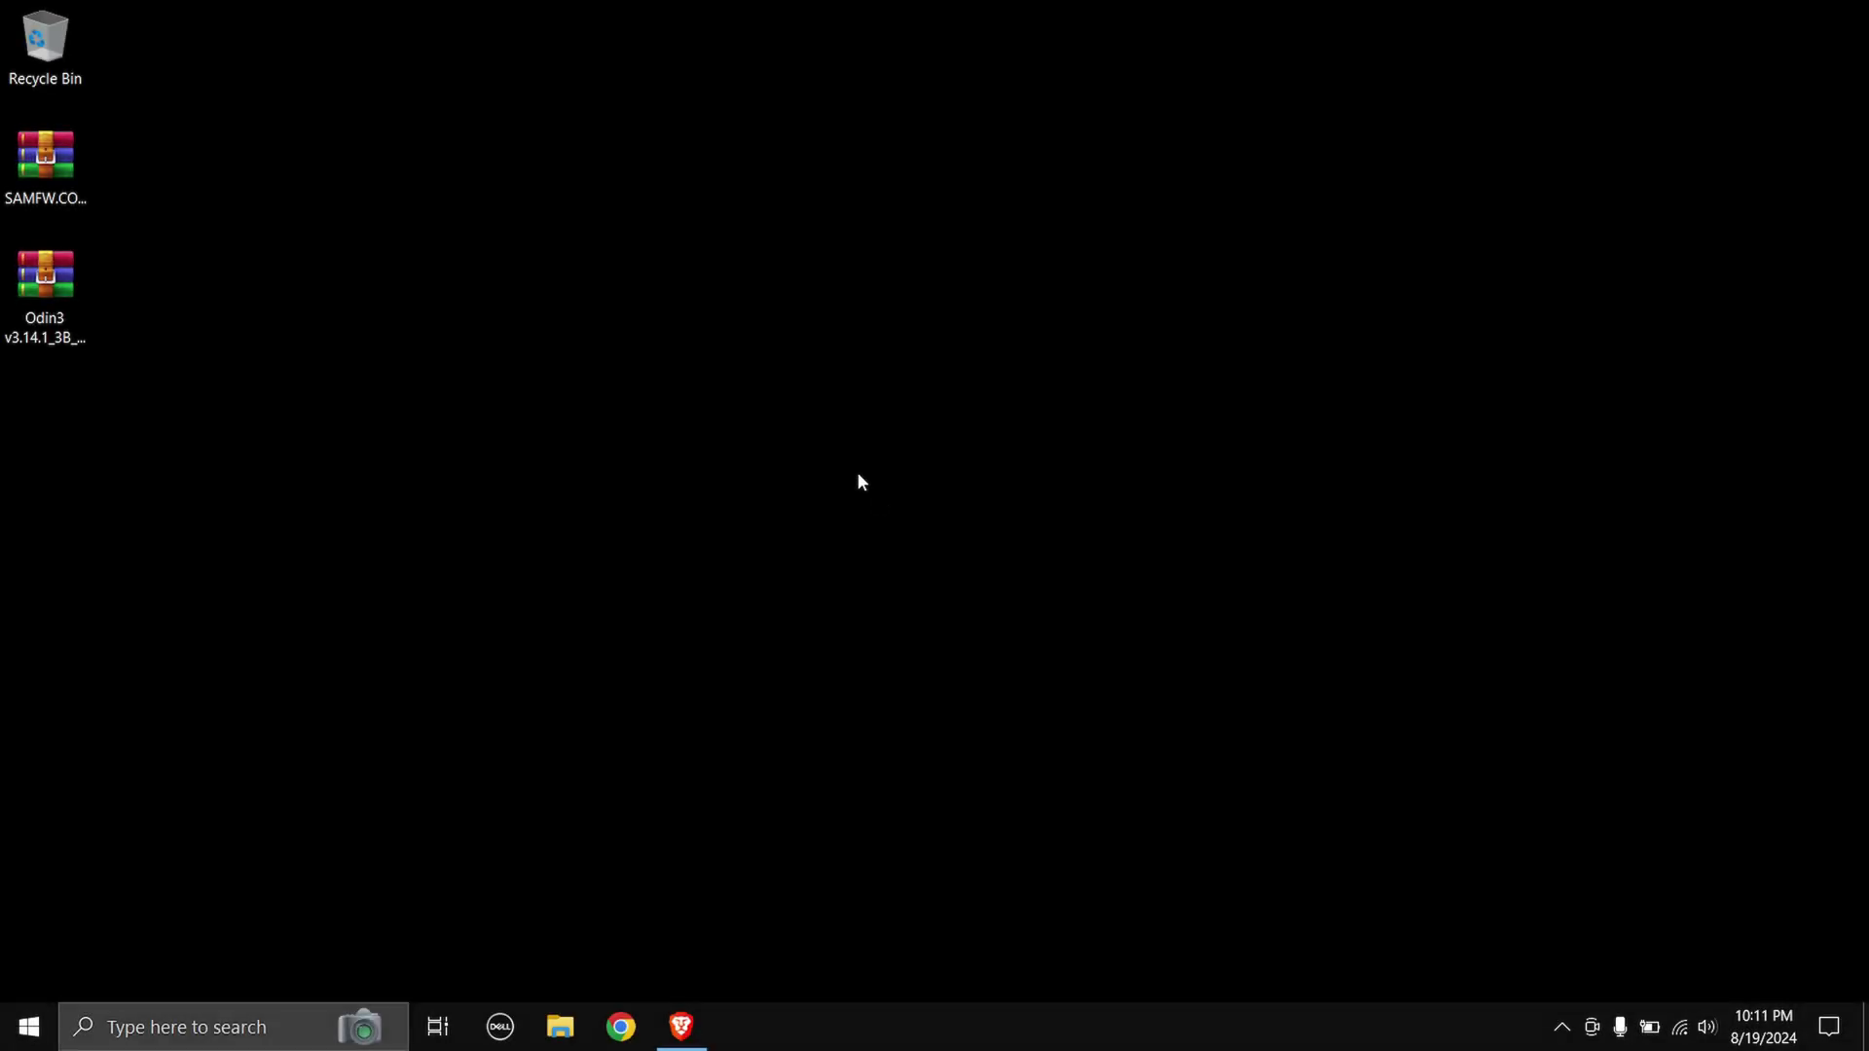
- Switch to the Brave browser and review the open Samsung USB driver, Patched Odin and SamFw pages
{"action": "left_click", "coordinate": [690, 1024]}
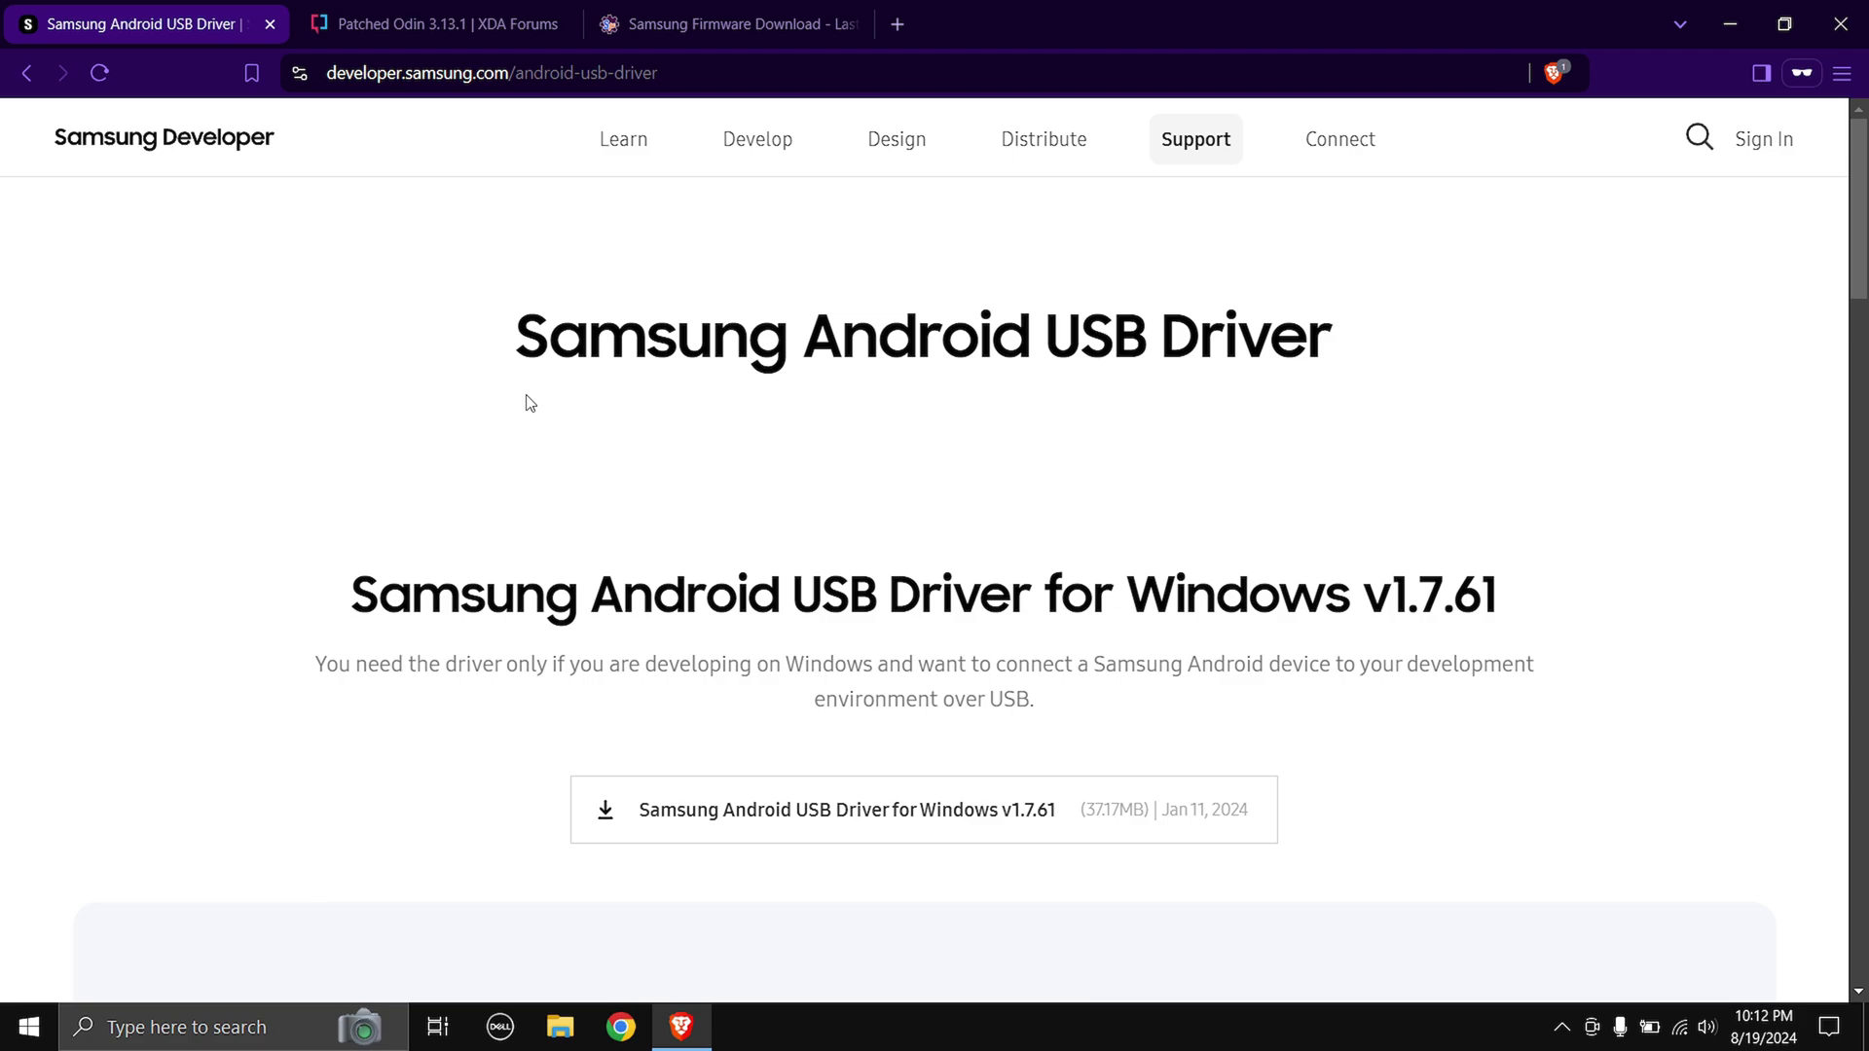
{"action": "left_click", "coordinate": [406, 7]}
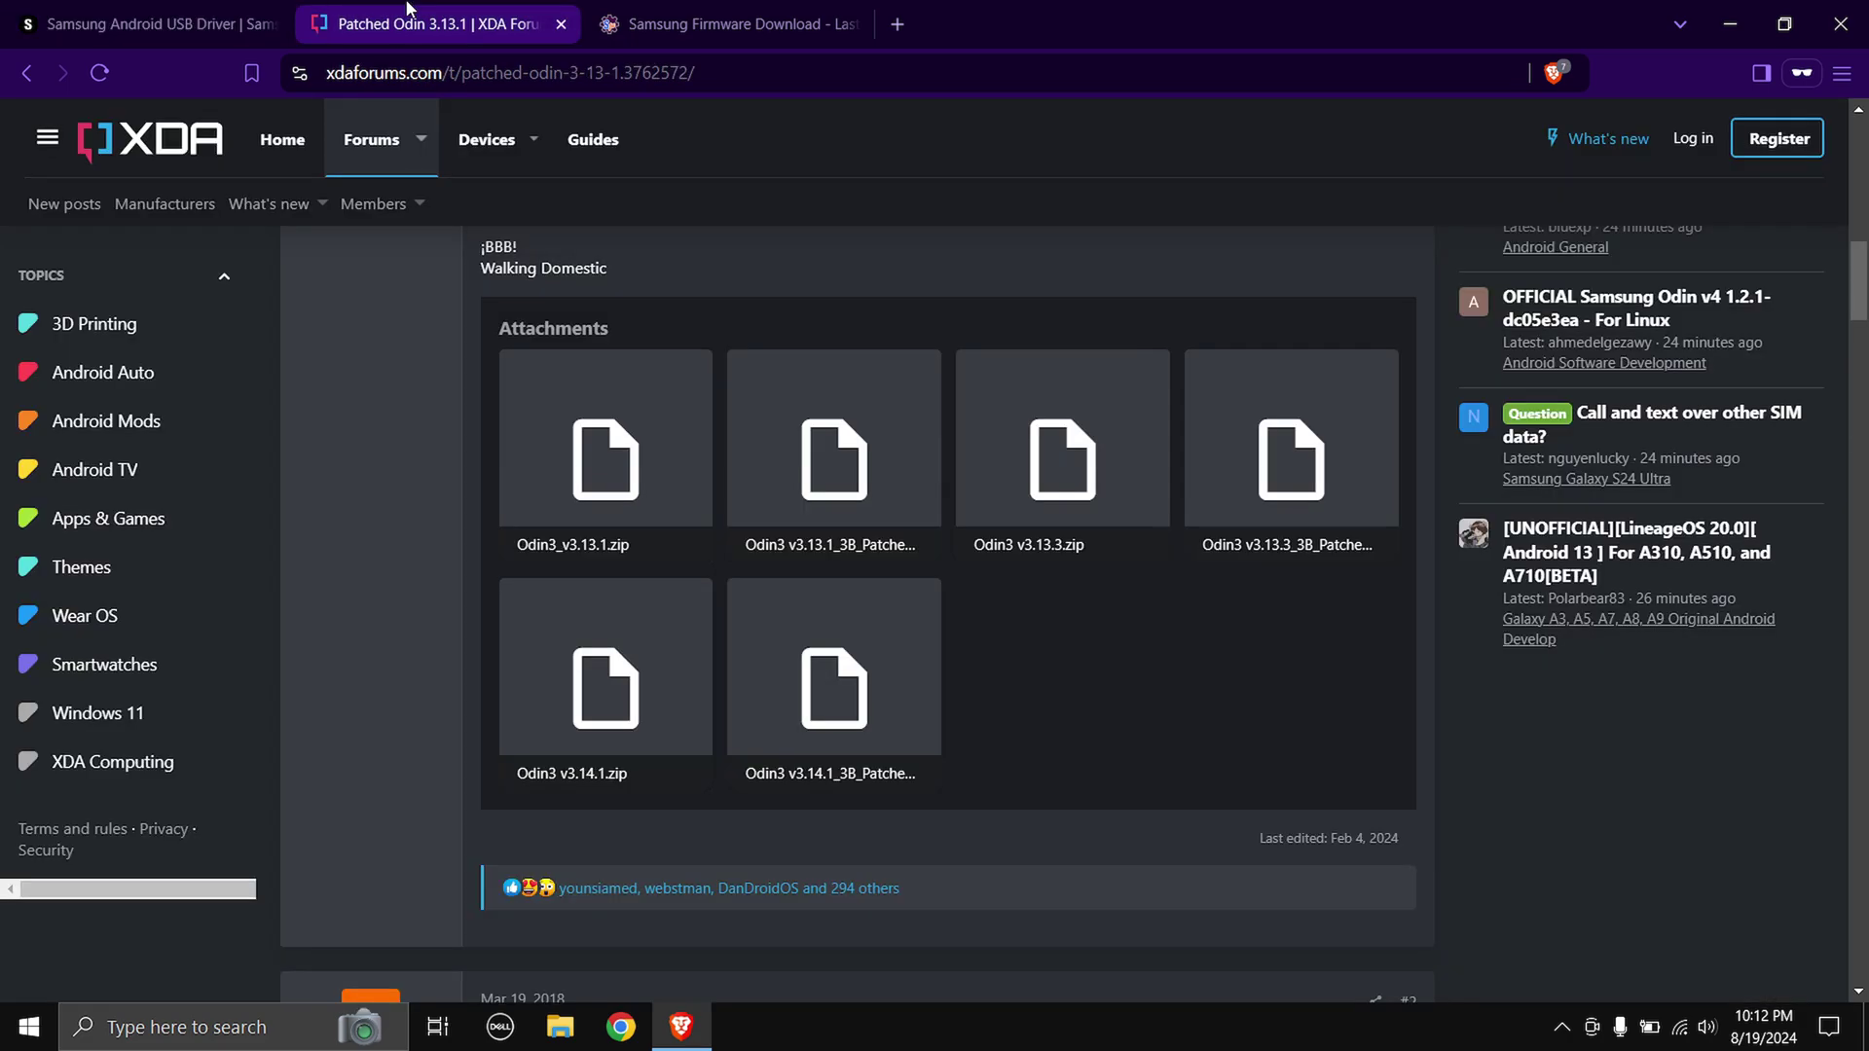
{"action": "scroll", "coordinate": [675, 375], "scroll_direction": "up", "scroll_amount": 3}
{"action": "scroll", "coordinate": [673, 370], "scroll_direction": "up", "scroll_amount": 7}
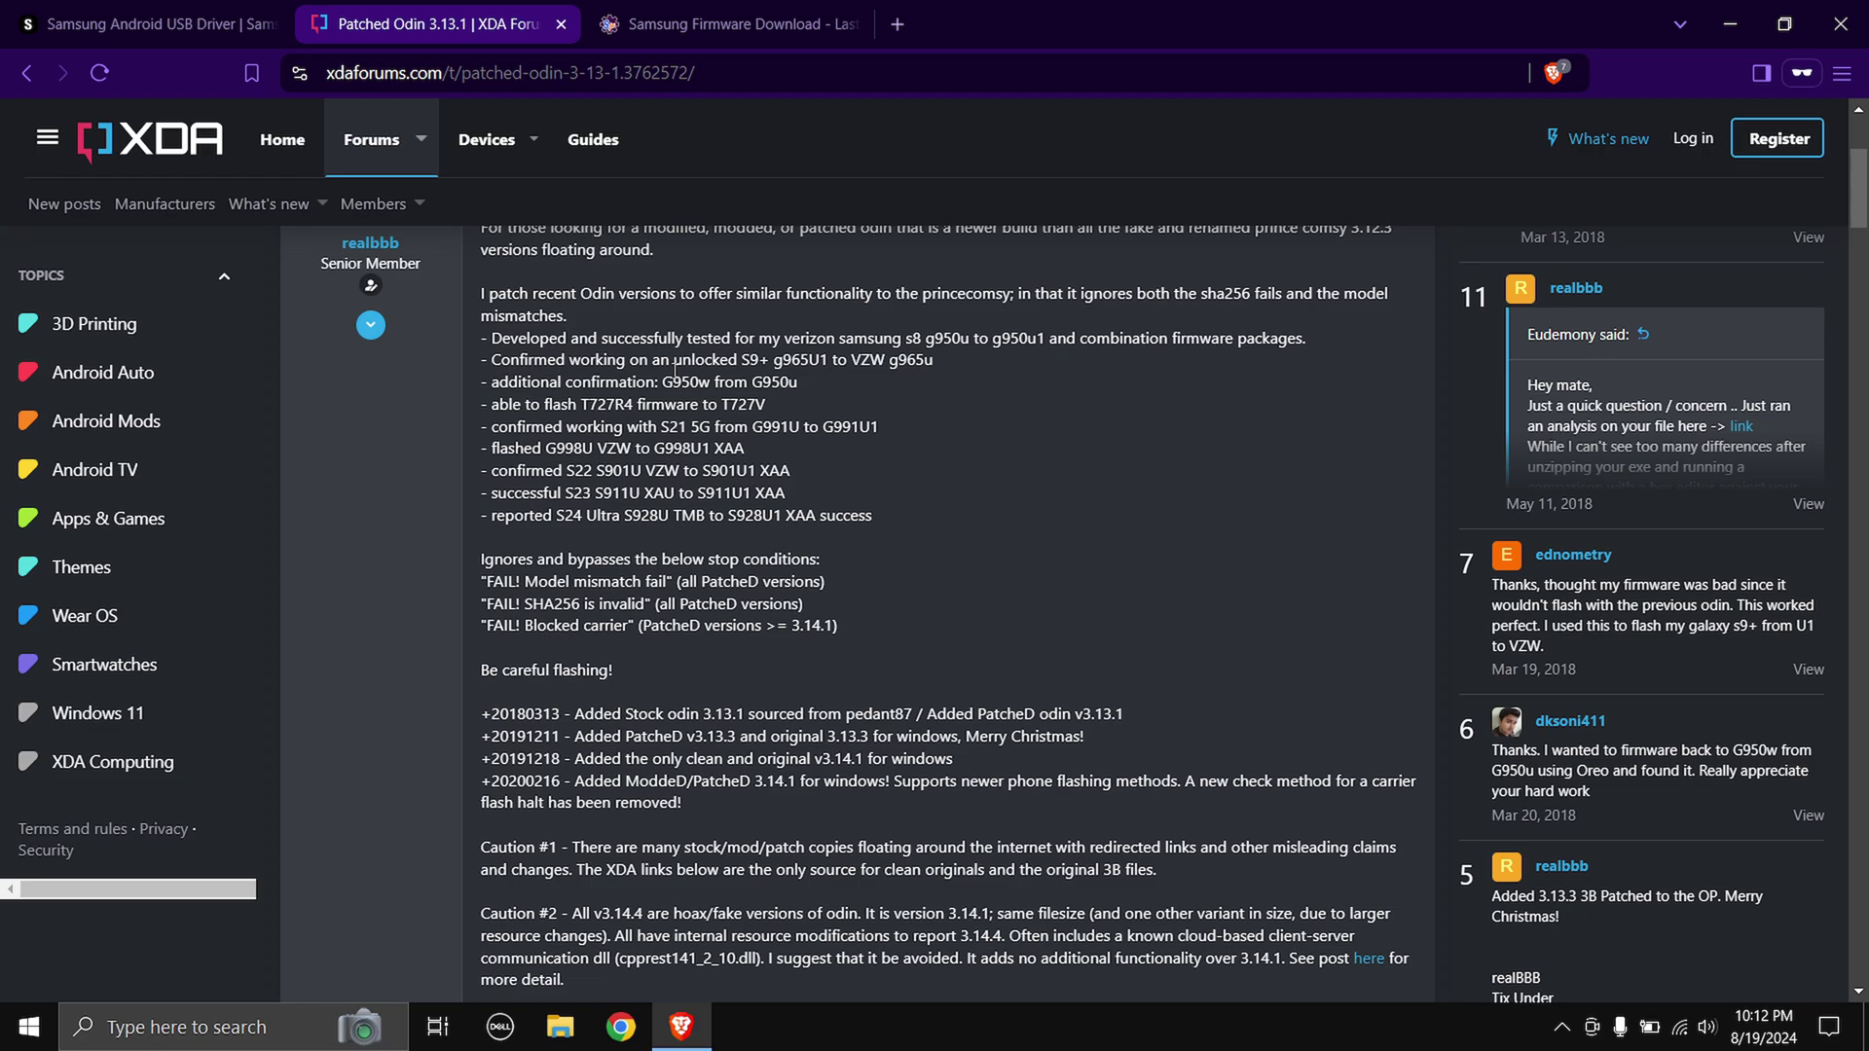
{"action": "scroll", "coordinate": [675, 370], "scroll_direction": "down", "scroll_amount": 10}
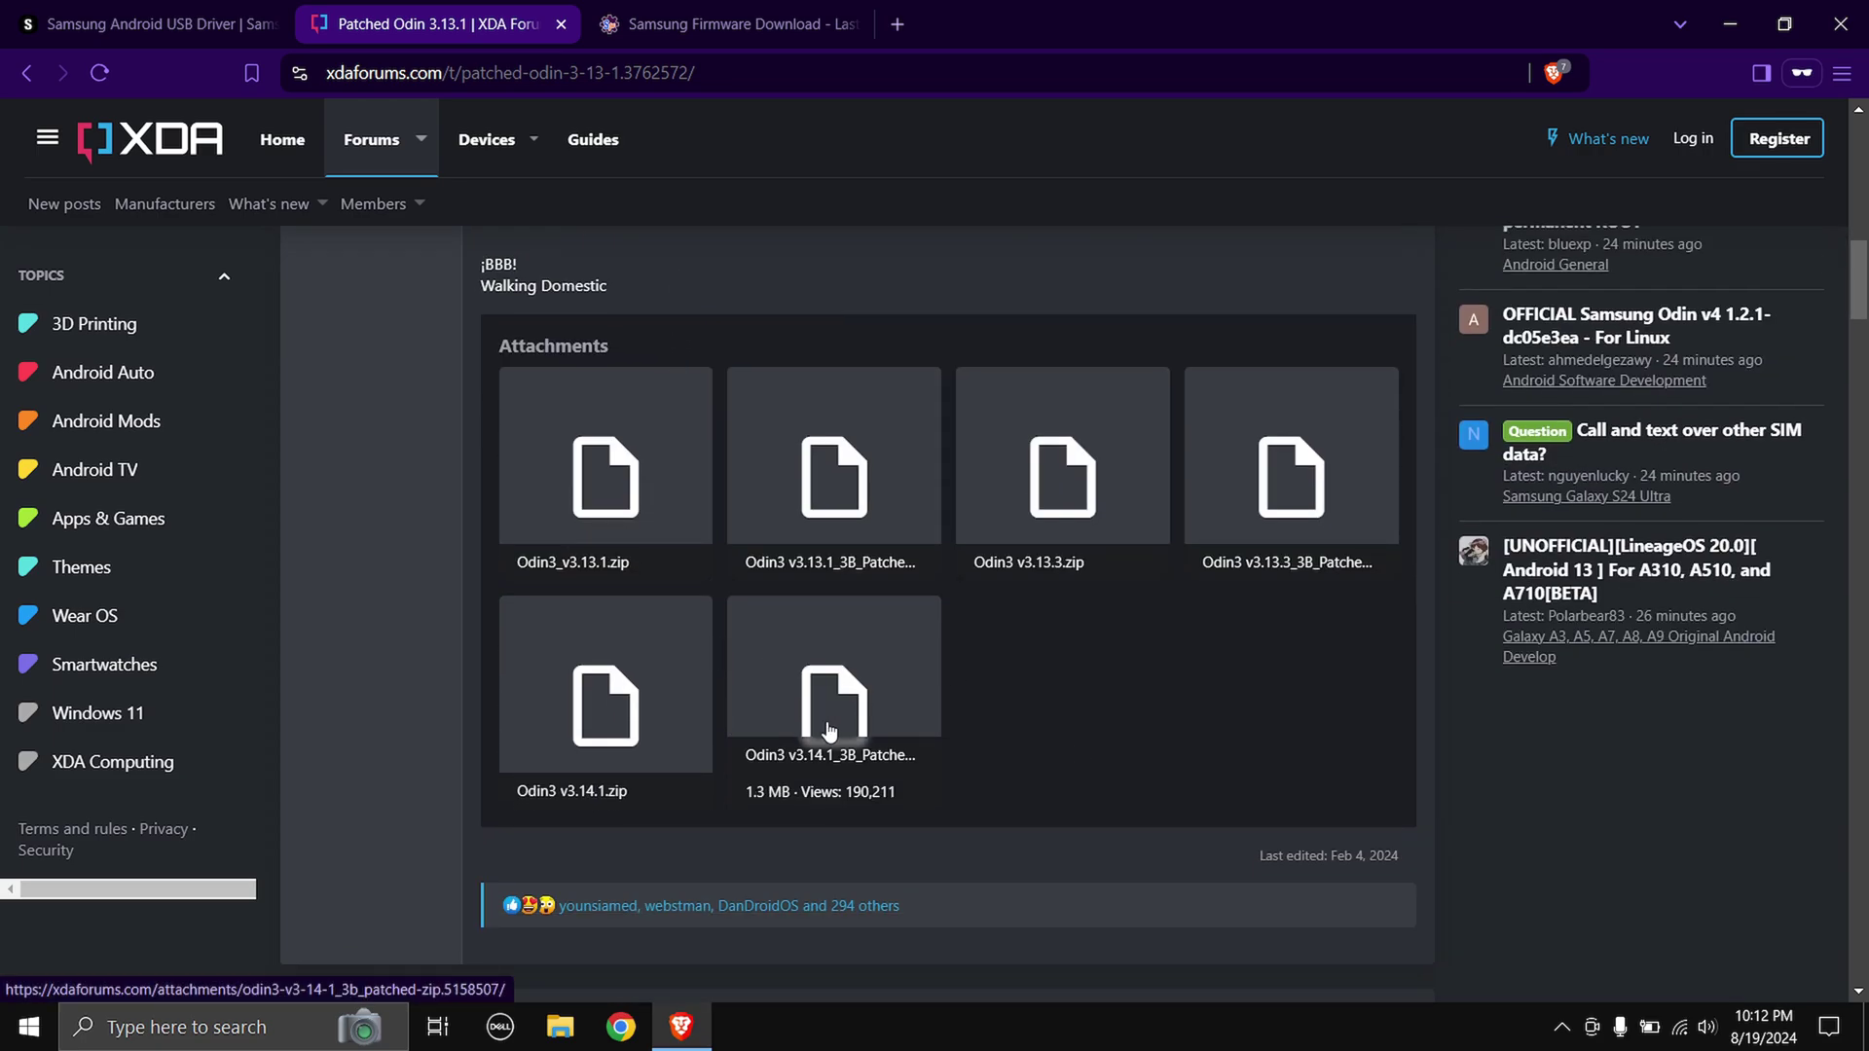
{"action": "key", "text": "ctrl+Tab"}
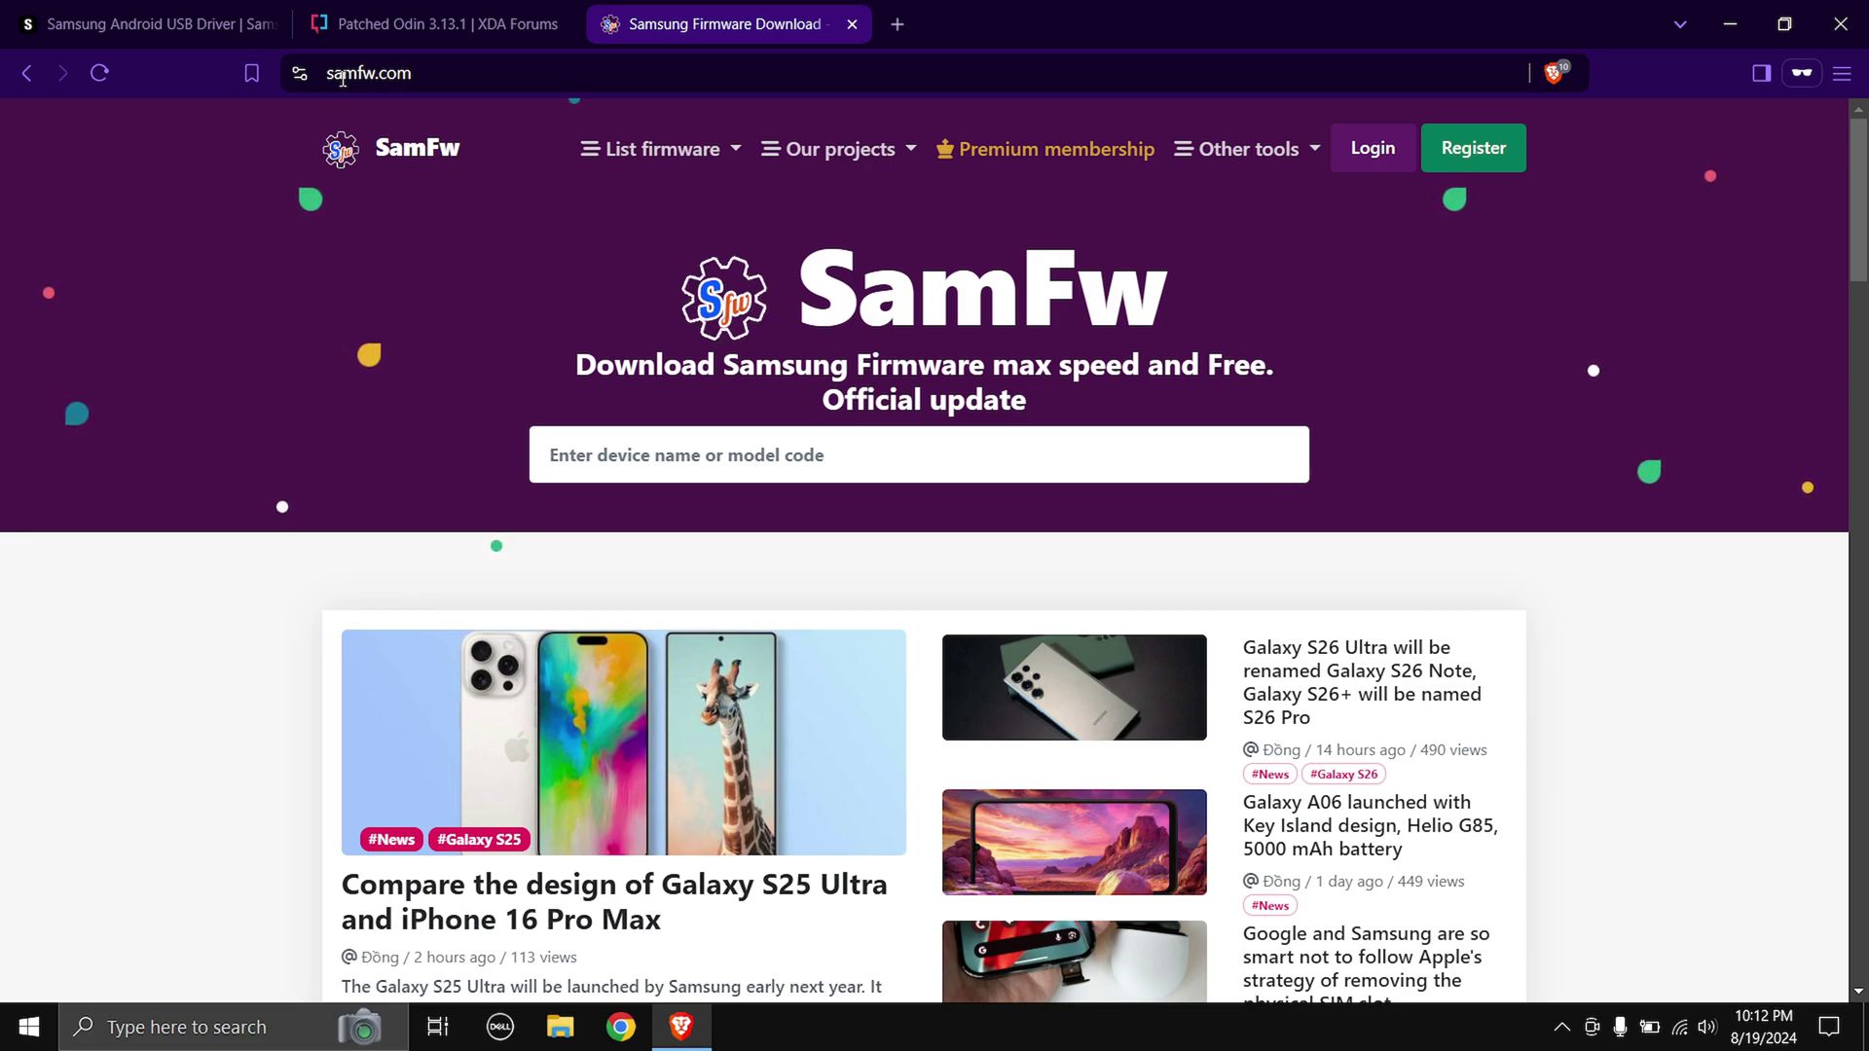
- Locate the Samsung Android USB Driver for Windows v1.7.61 download and the patched Odin3 v3.14.1_3B attachment
{"action": "left_click", "coordinate": [203, 27]}
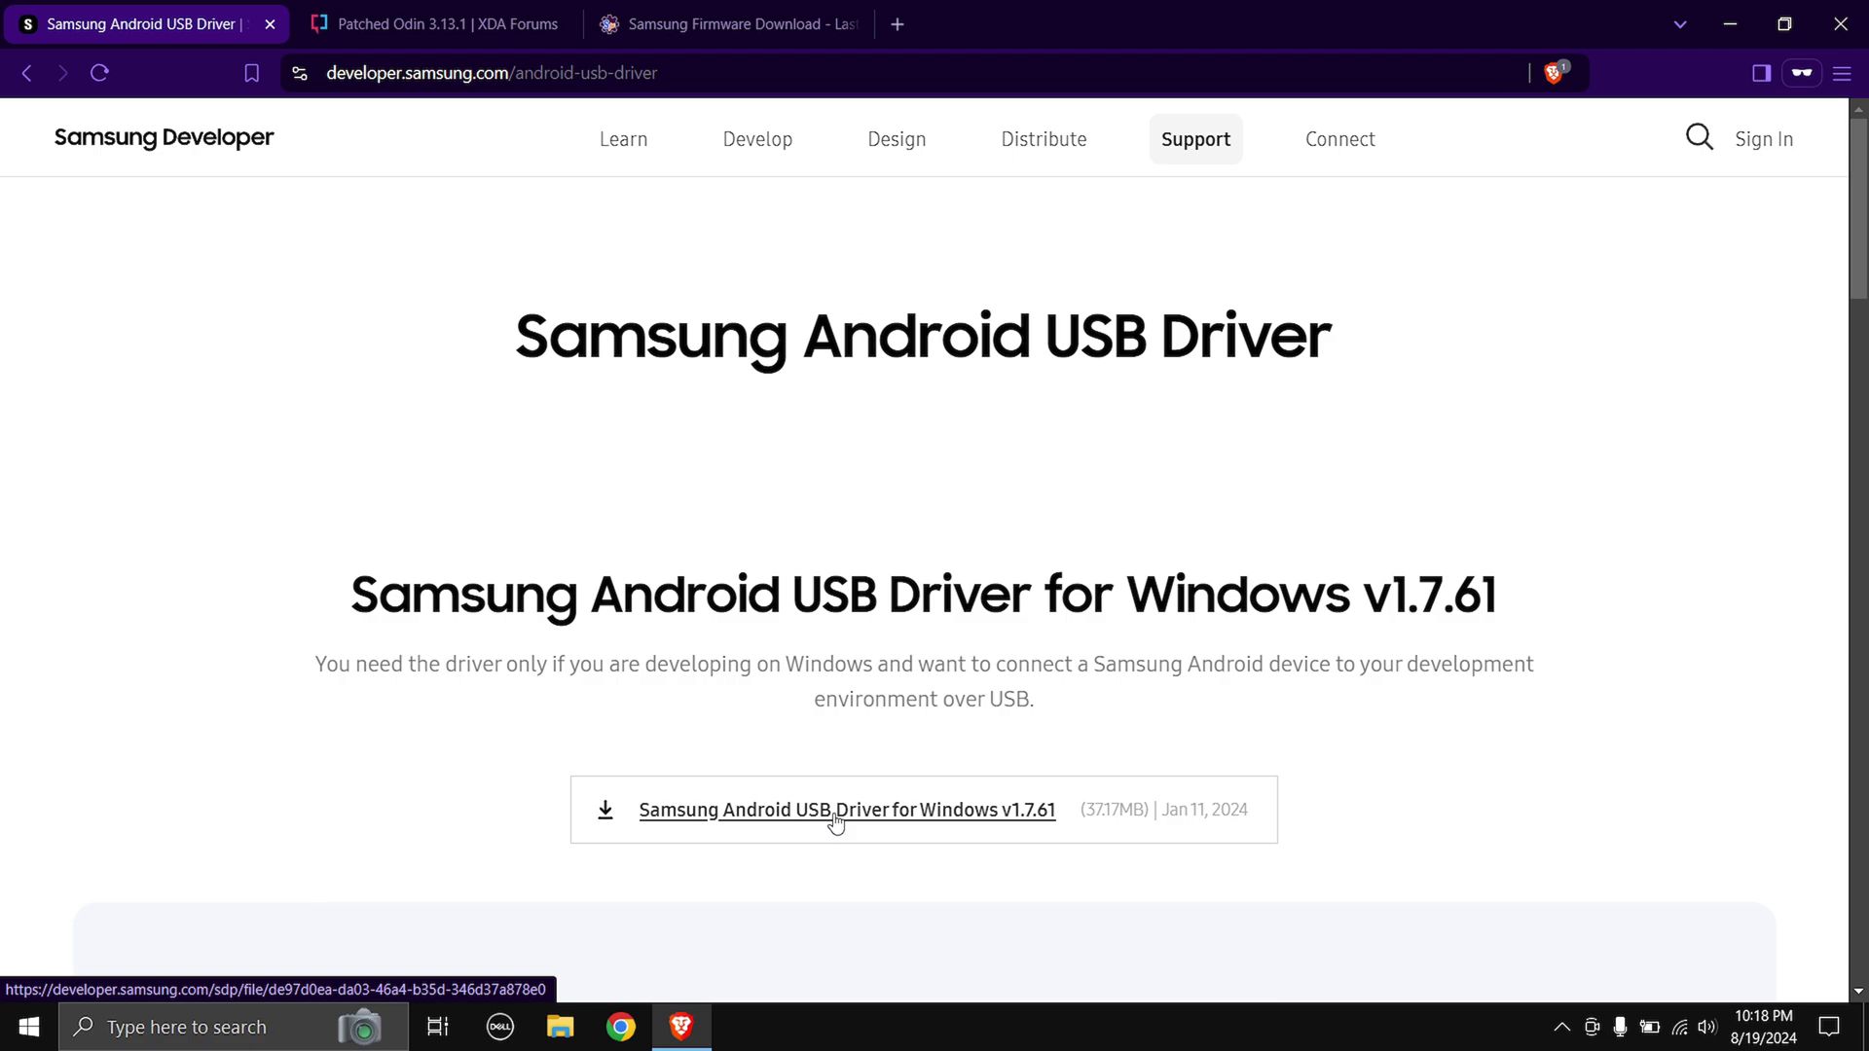
{"action": "left_click", "coordinate": [402, 10]}
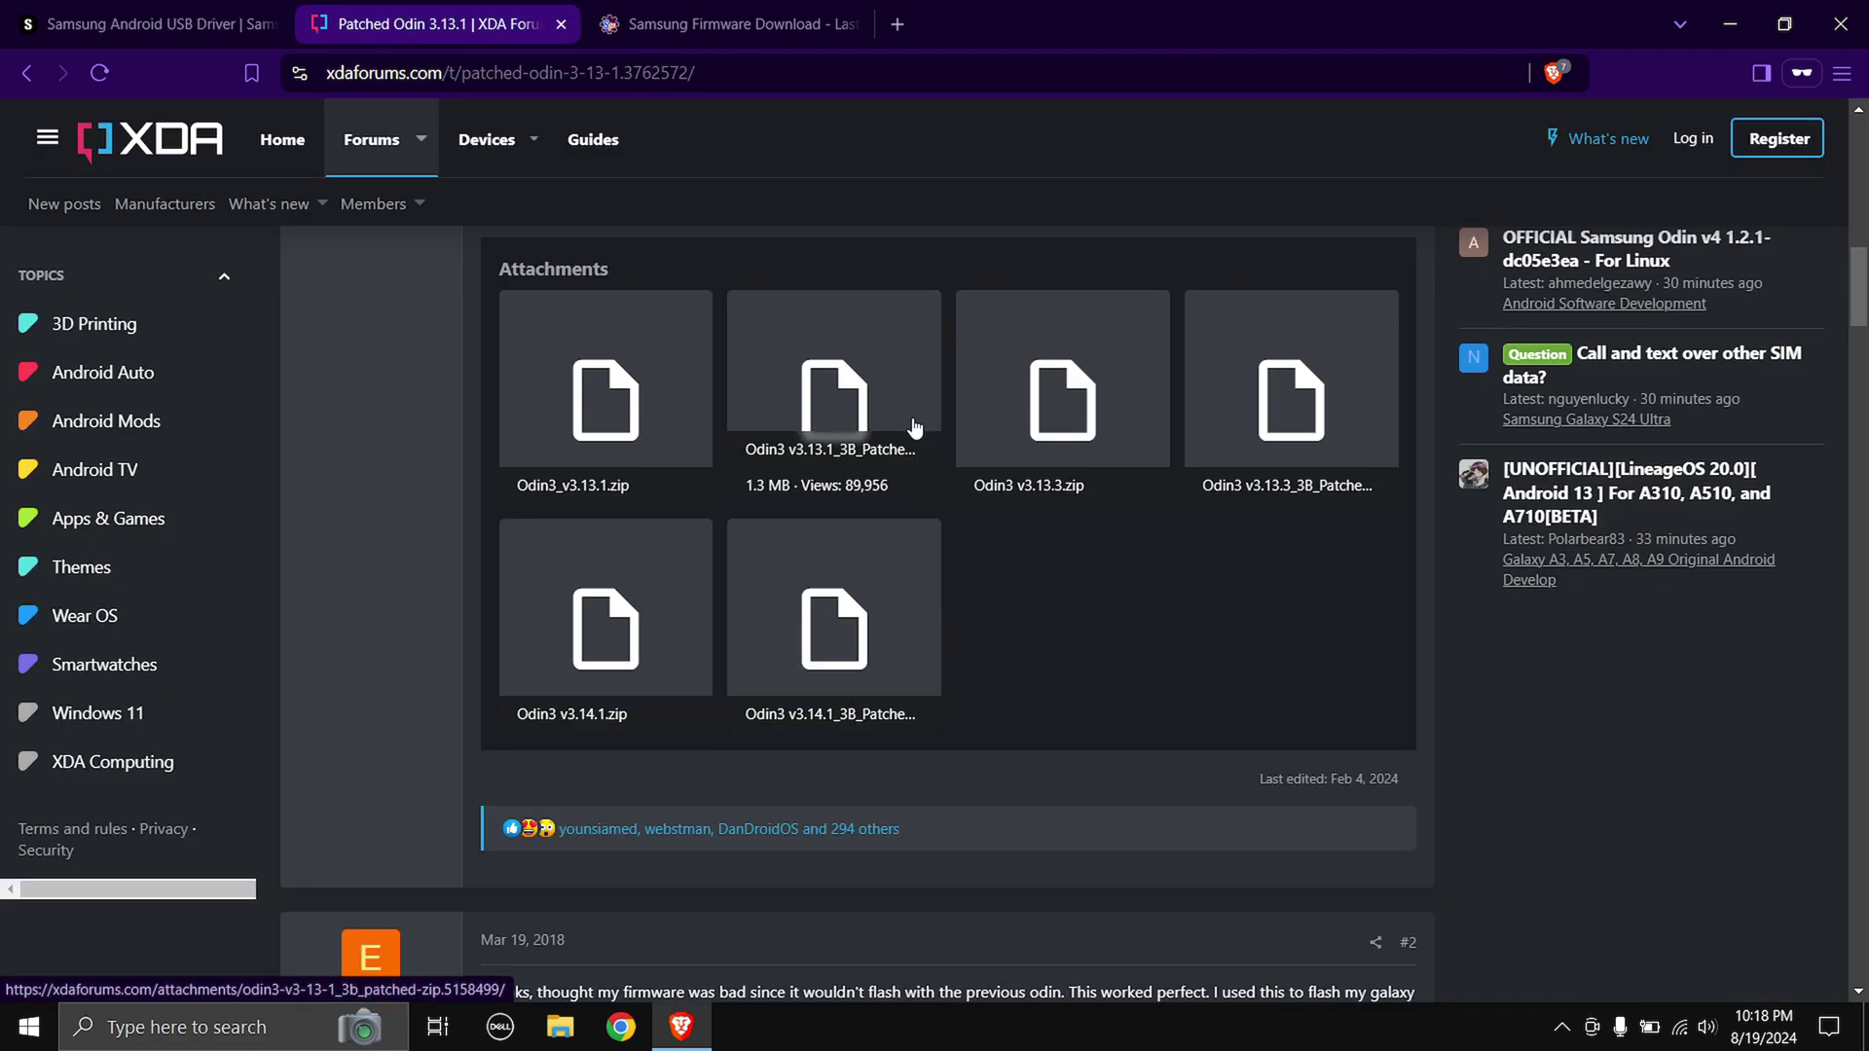
{"action": "scroll", "coordinate": [913, 426], "scroll_direction": "up", "scroll_amount": 15}
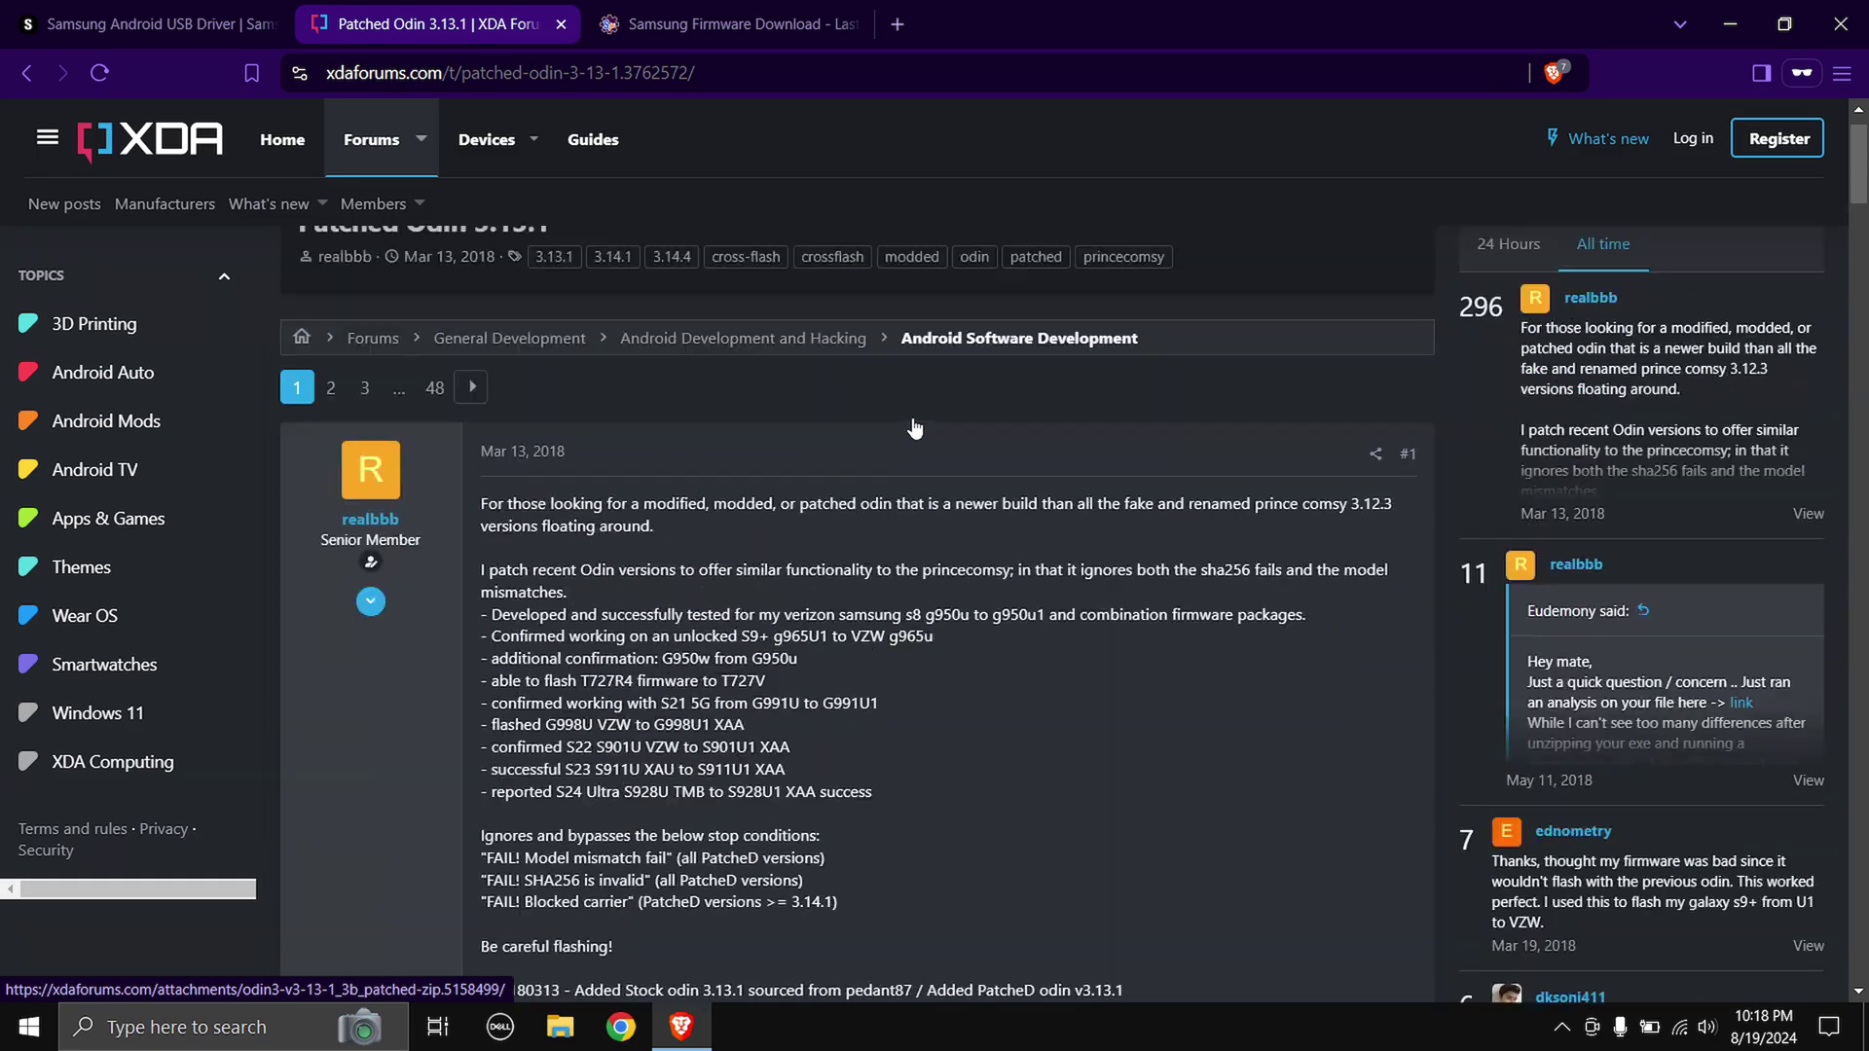
{"action": "scroll", "coordinate": [913, 421], "scroll_direction": "down", "scroll_amount": 13}
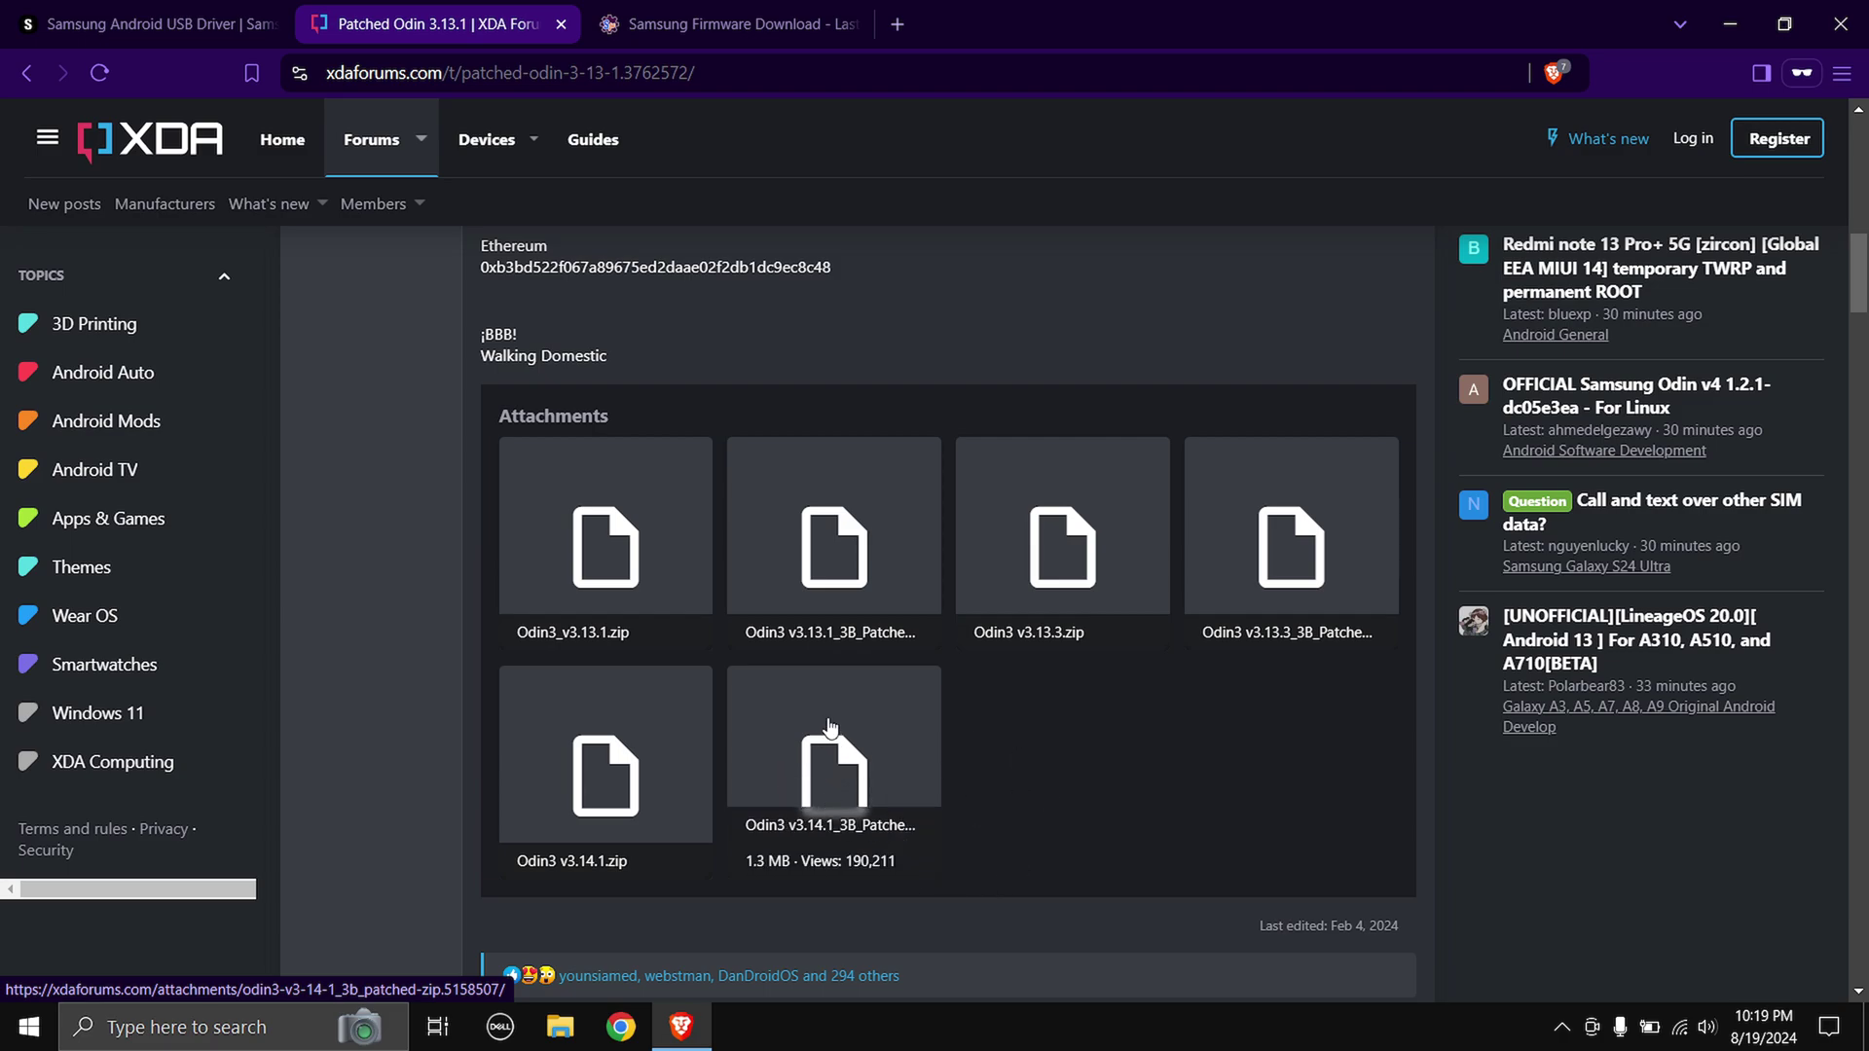
- Search SamFw for the model code SM-M526B and open the Galaxy M52 5G firmware page
{"action": "left_click", "coordinate": [750, 8]}
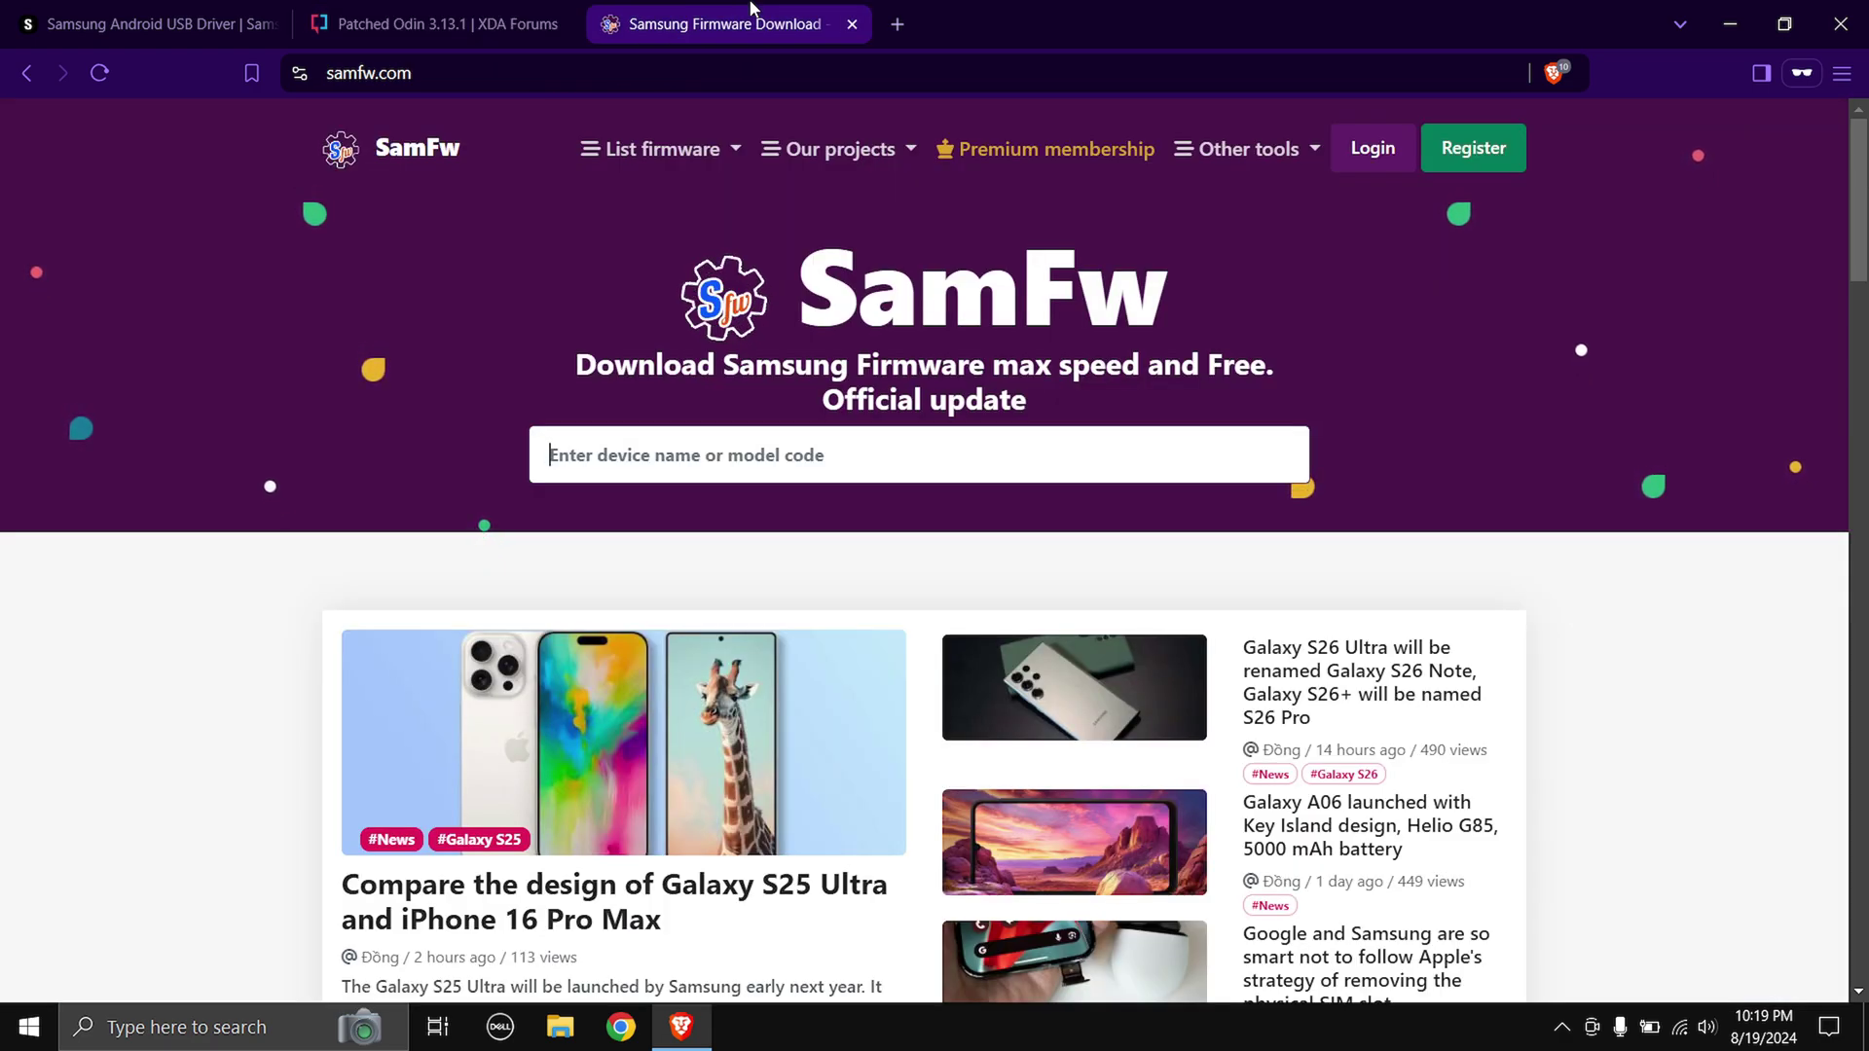
{"action": "left_click", "coordinate": [664, 464]}
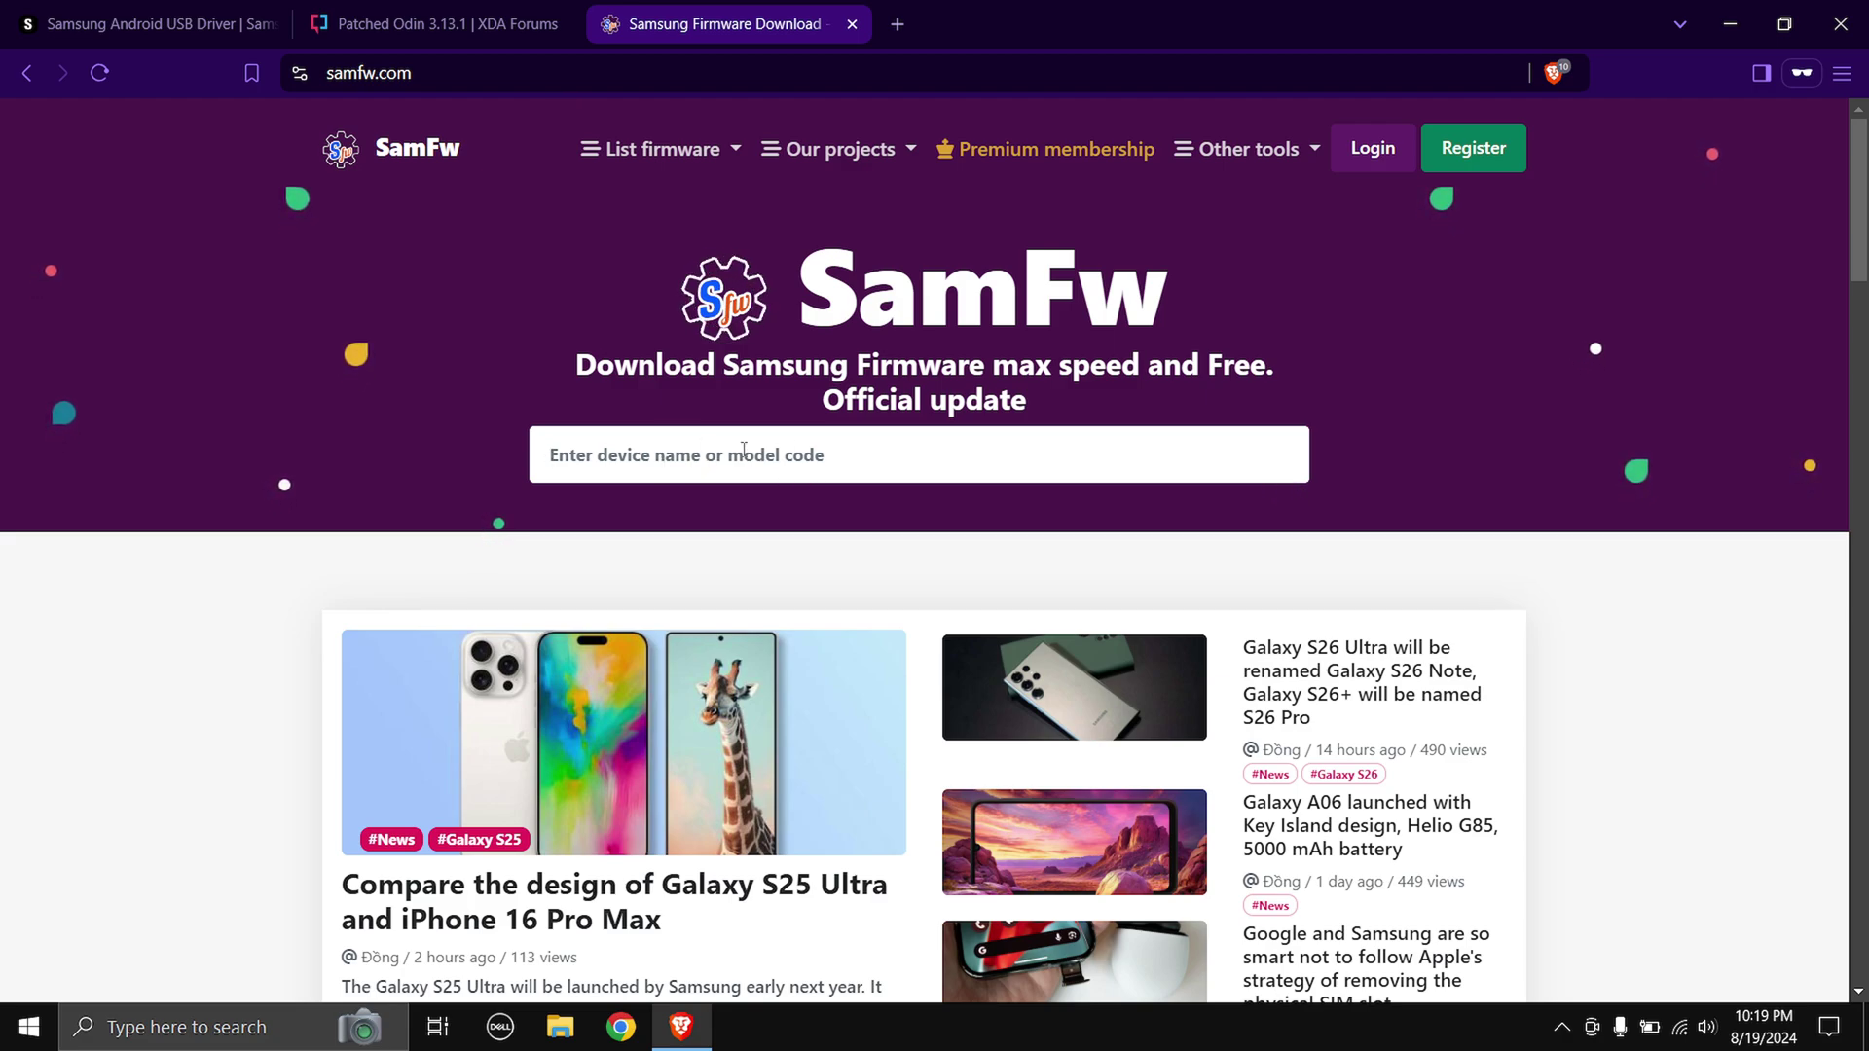
{"action": "key", "text": "Caps_Lock"}
{"action": "type", "text": "SM-M526B"}
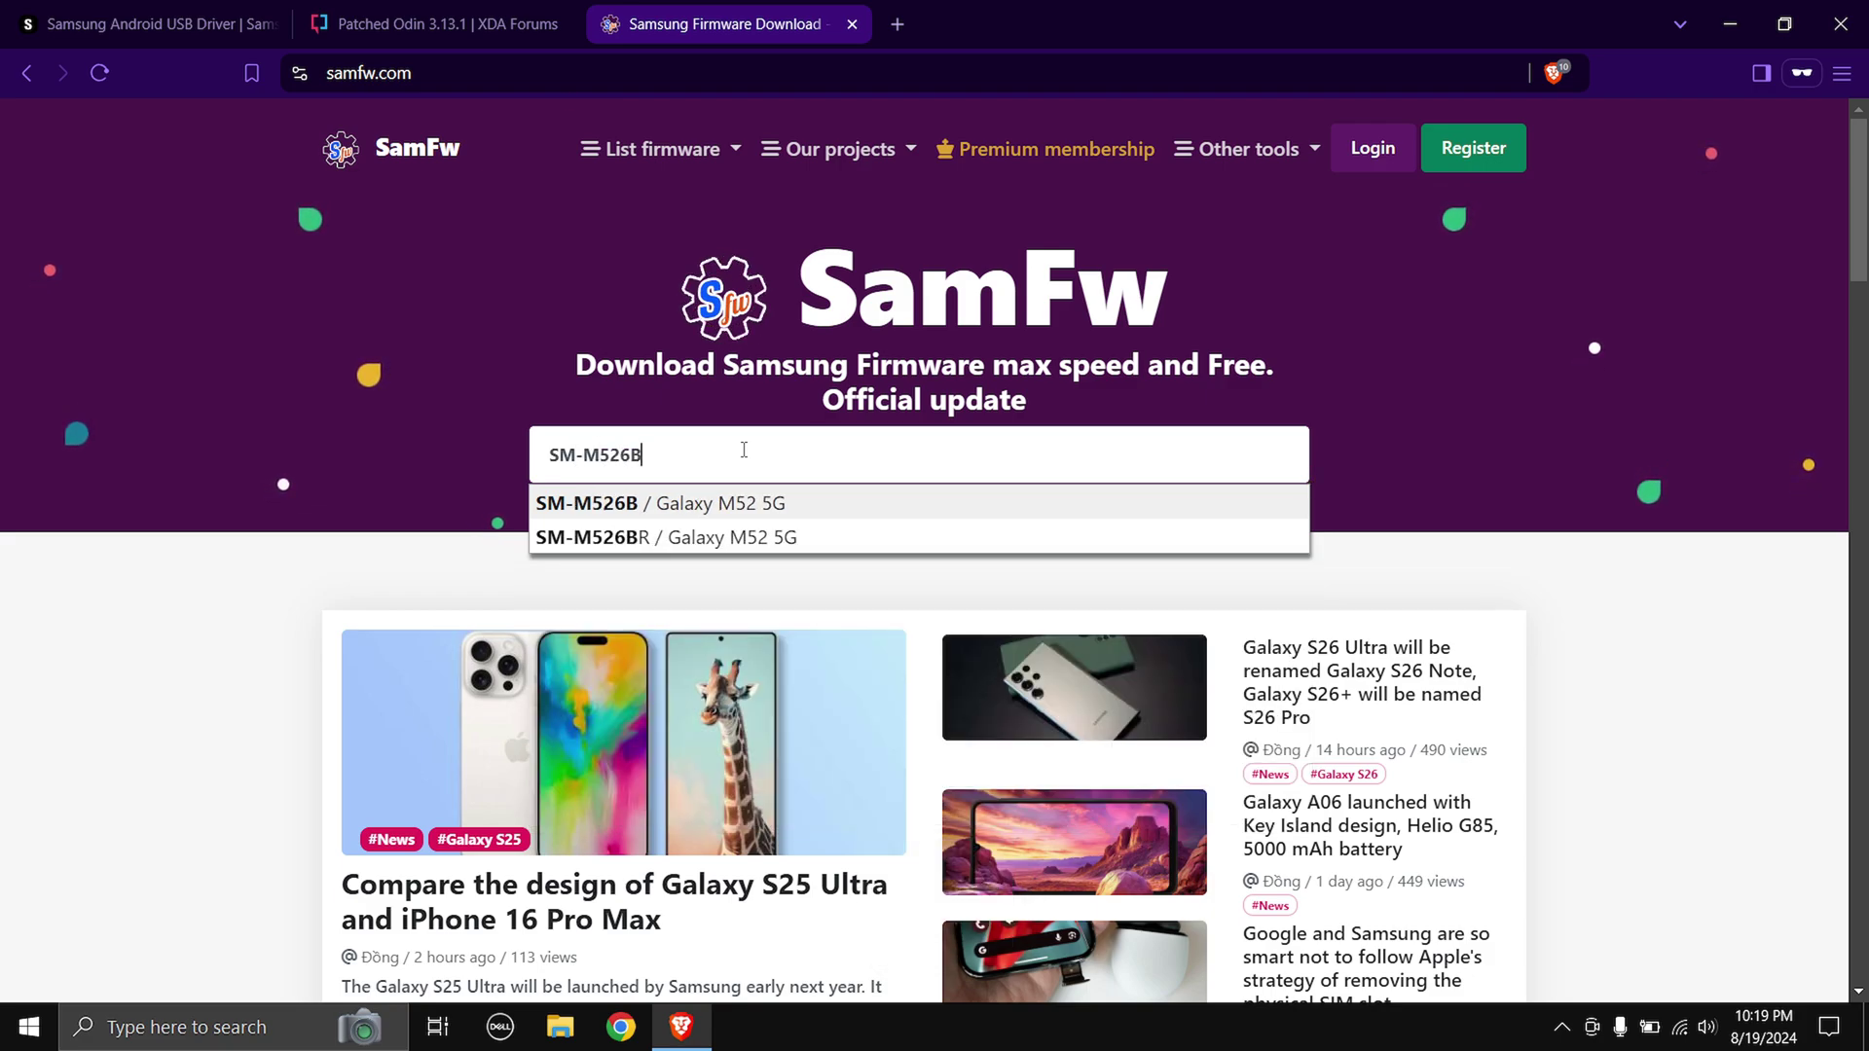
{"action": "key", "text": "Caps_Lock"}
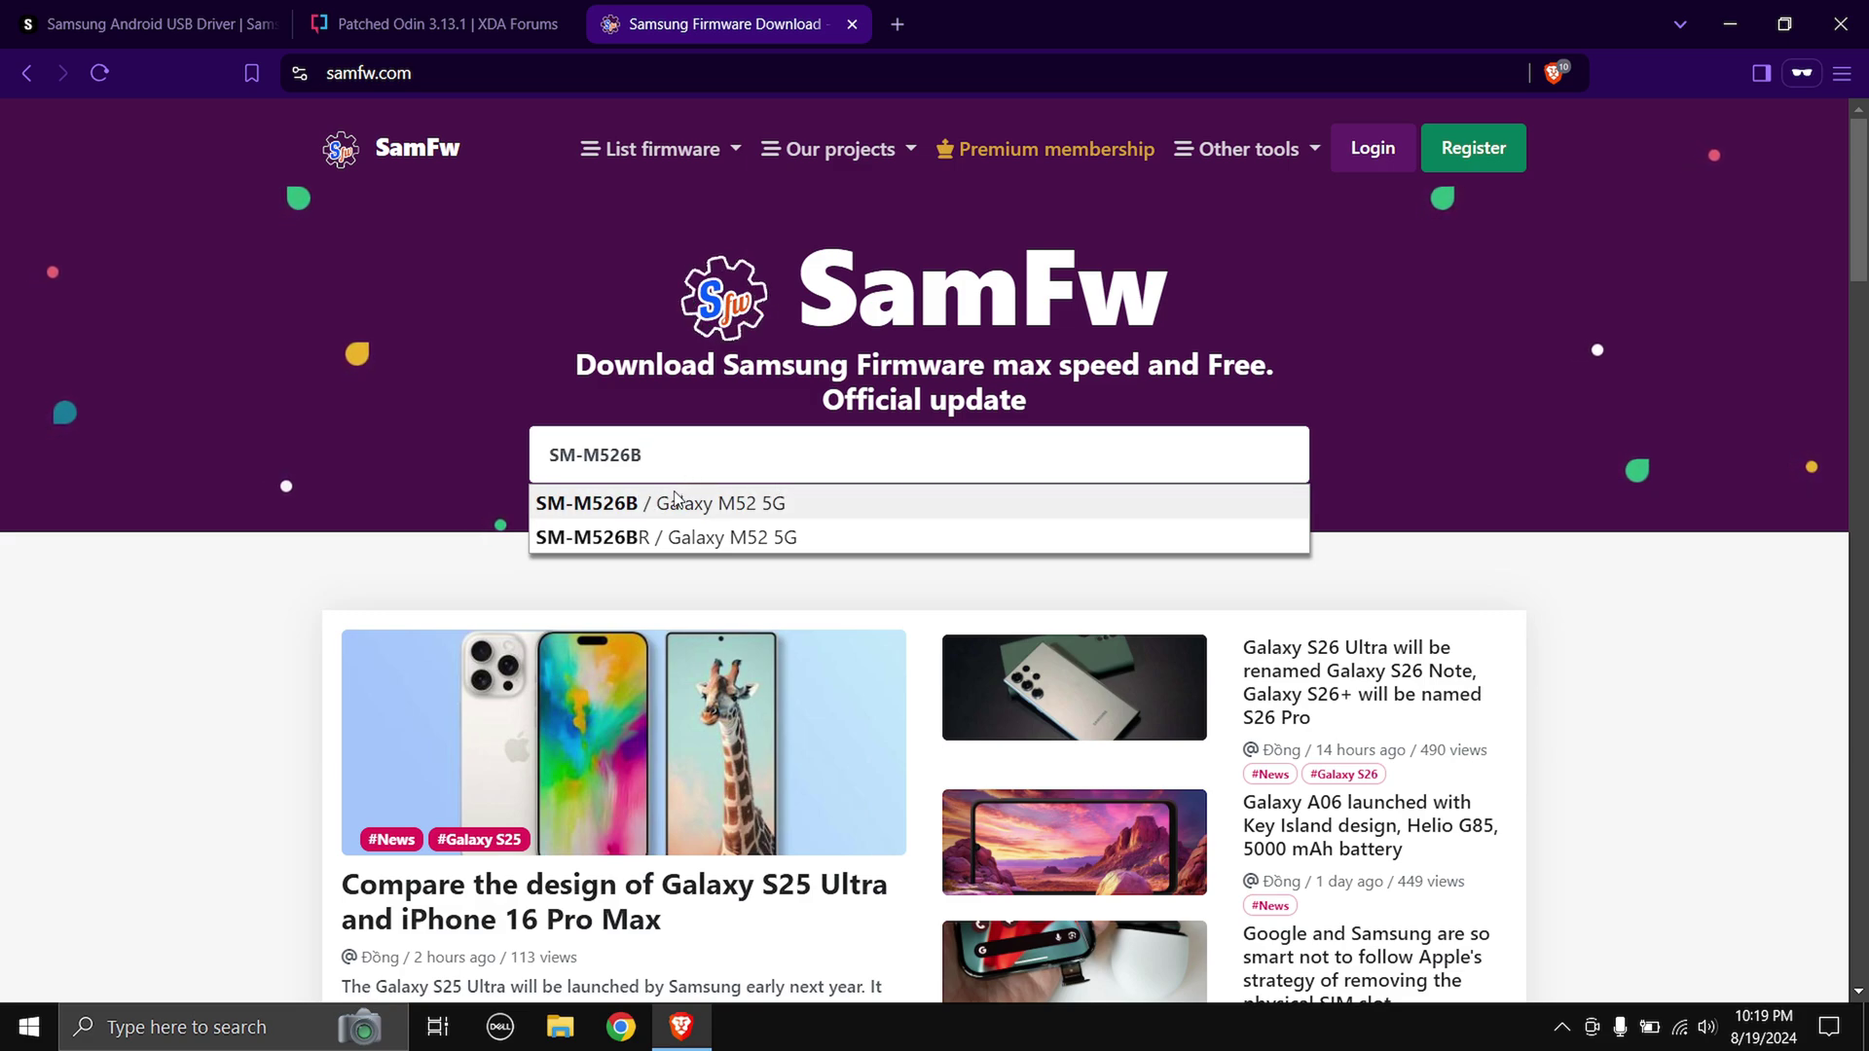
{"action": "left_click", "coordinate": [666, 456]}
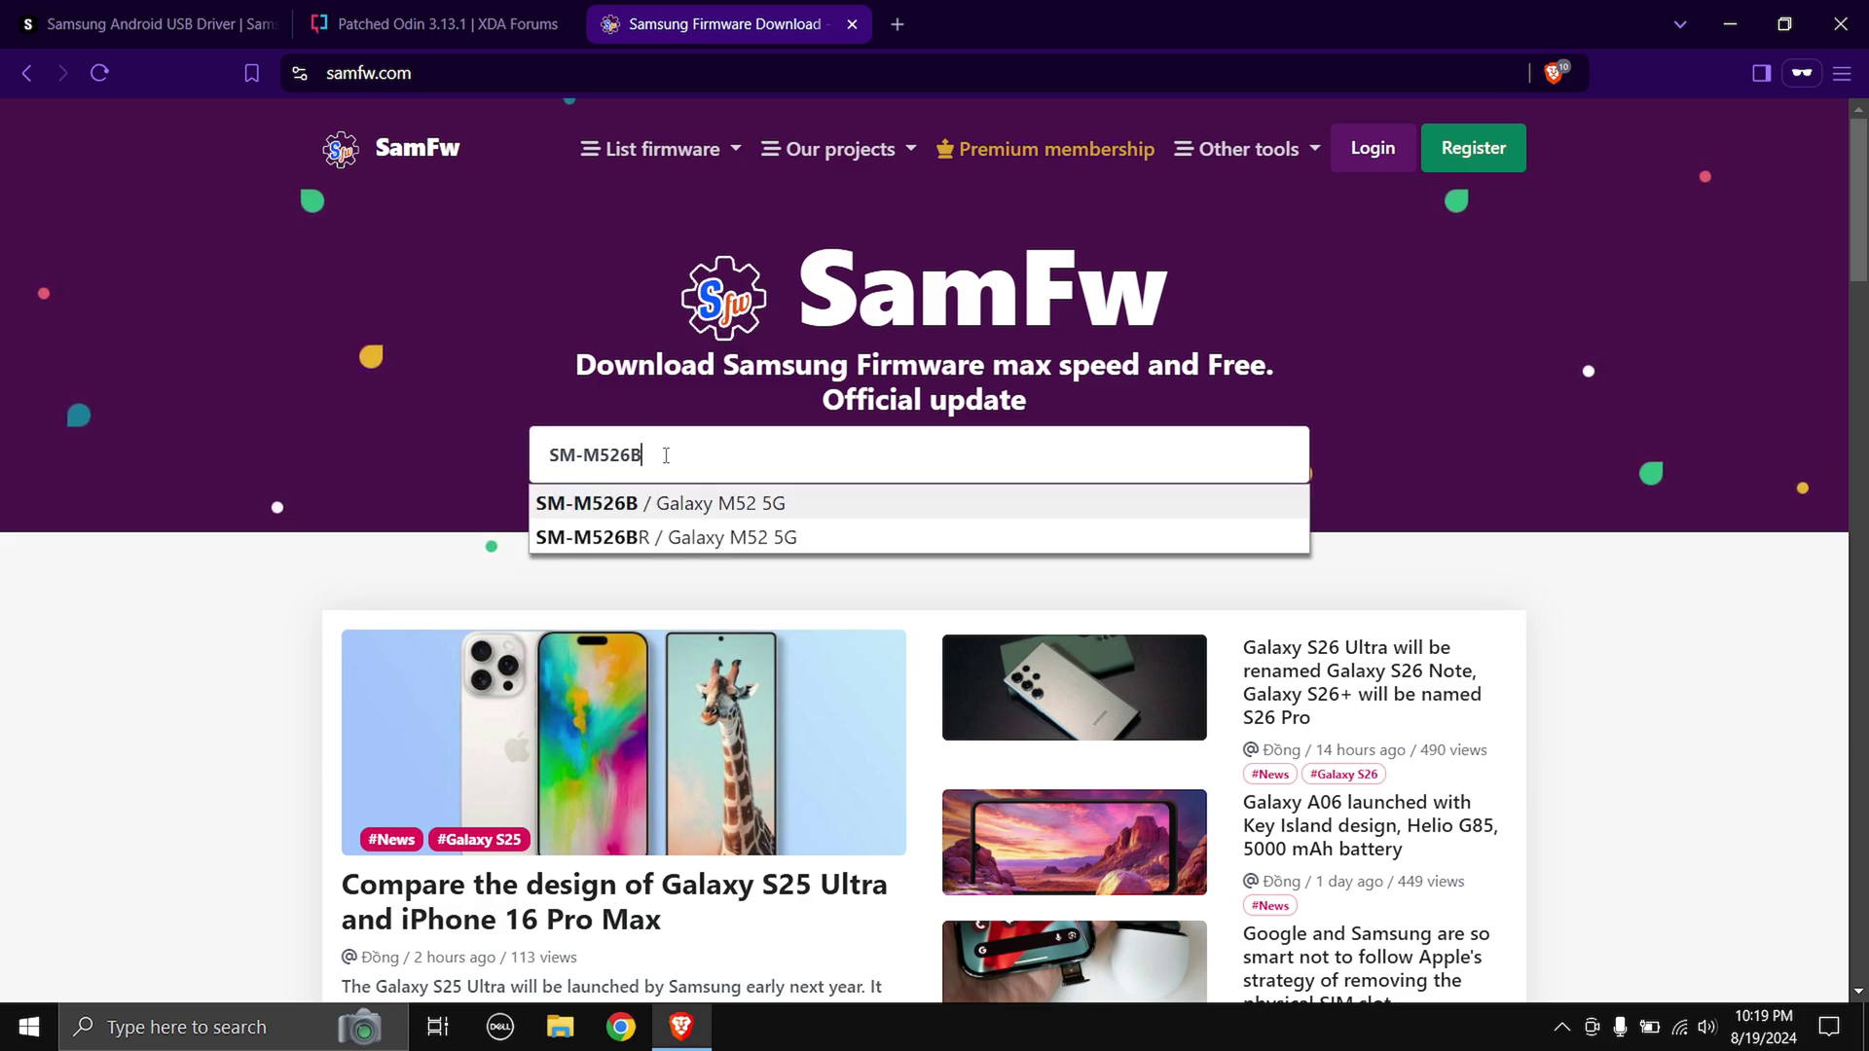
{"action": "left_click", "coordinate": [631, 502]}
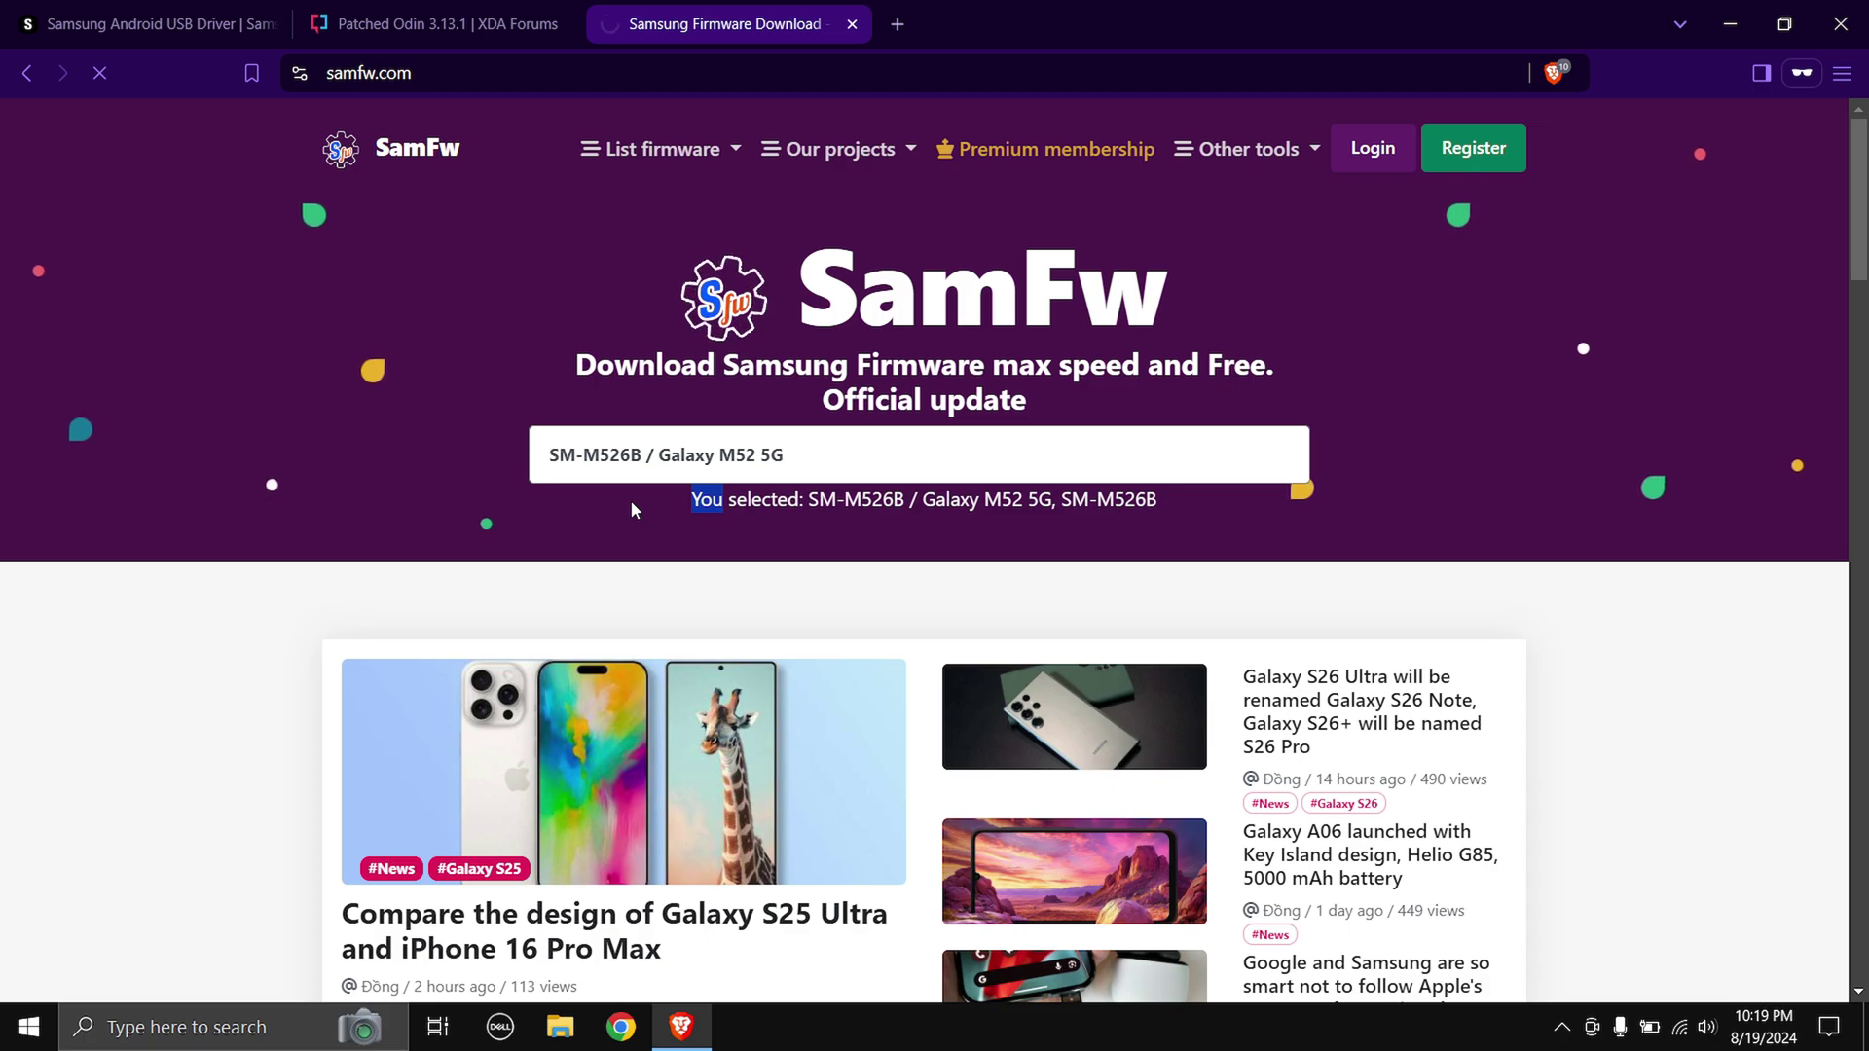
- Look through the regional CSC codes for the SM-M526B and open the India (INS) firmware list
{"action": "scroll", "coordinate": [661, 566], "scroll_direction": "down", "scroll_amount": 10}
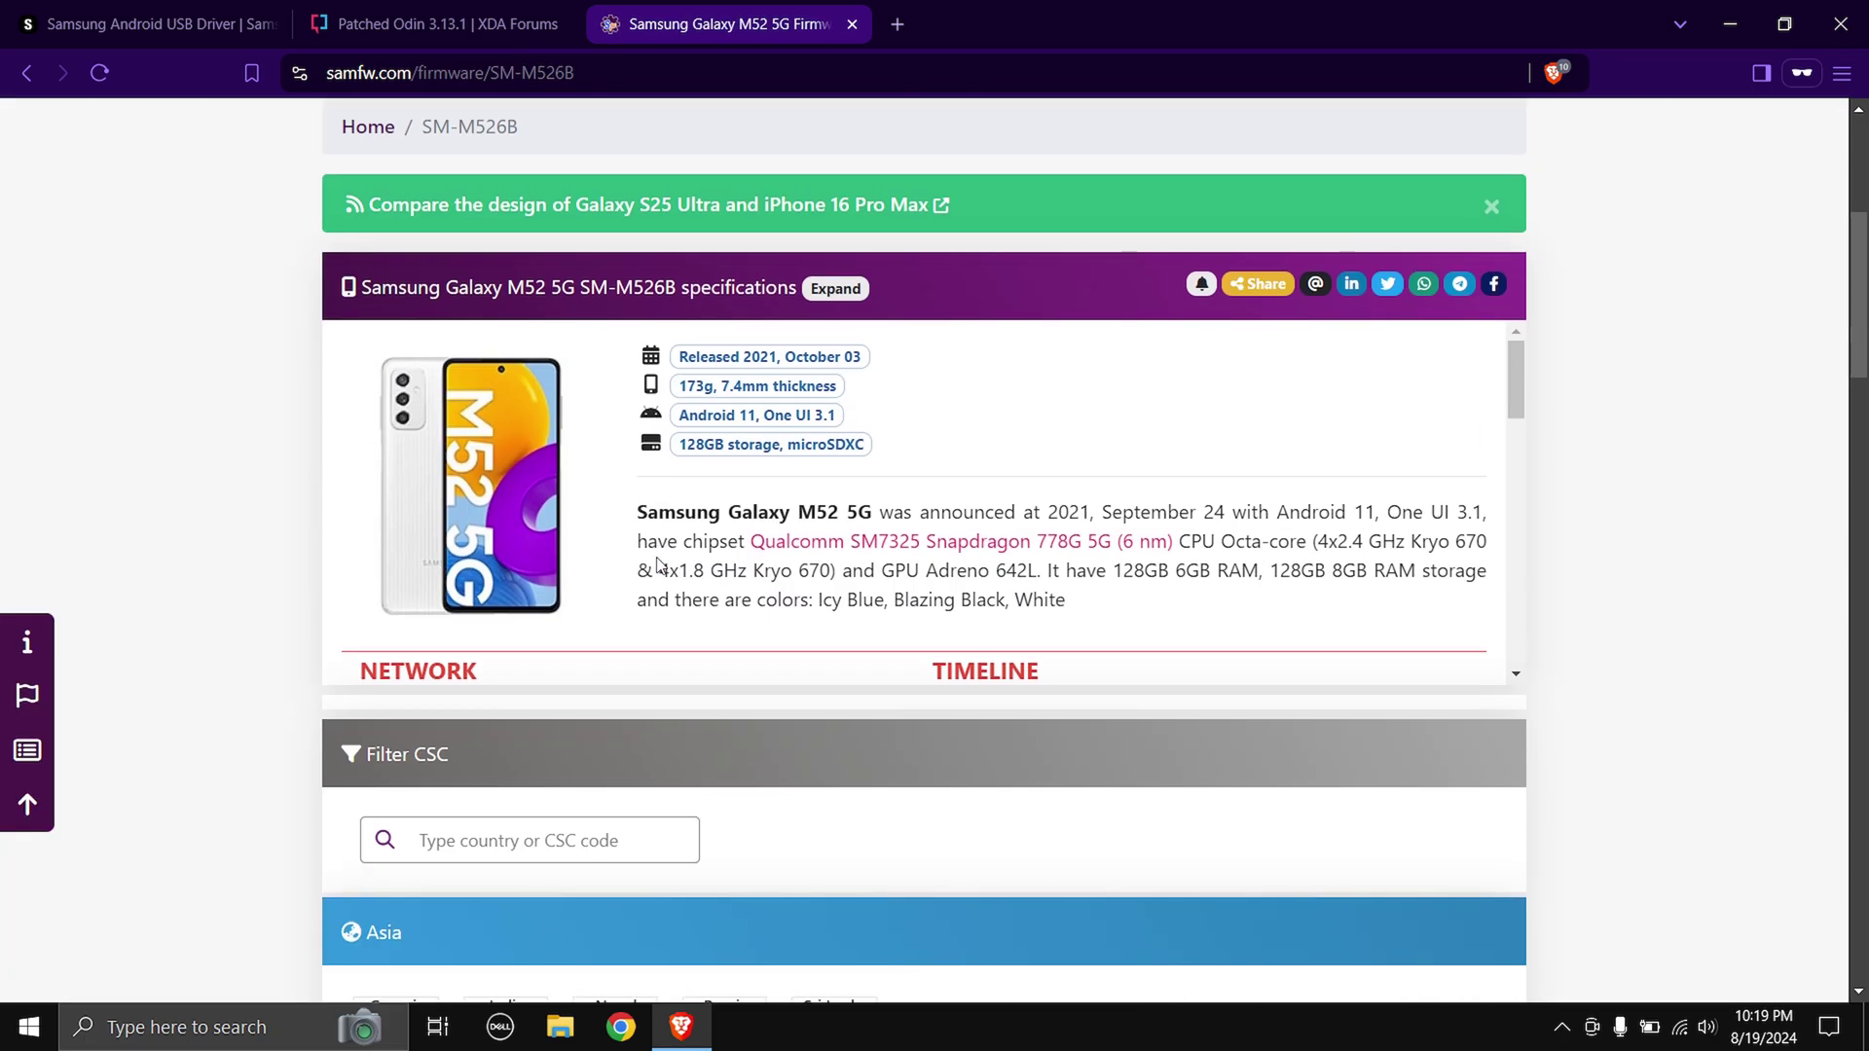
{"action": "scroll", "coordinate": [302, 668], "scroll_direction": "down", "scroll_amount": 5}
{"action": "scroll", "coordinate": [302, 668], "scroll_direction": "down", "scroll_amount": 1}
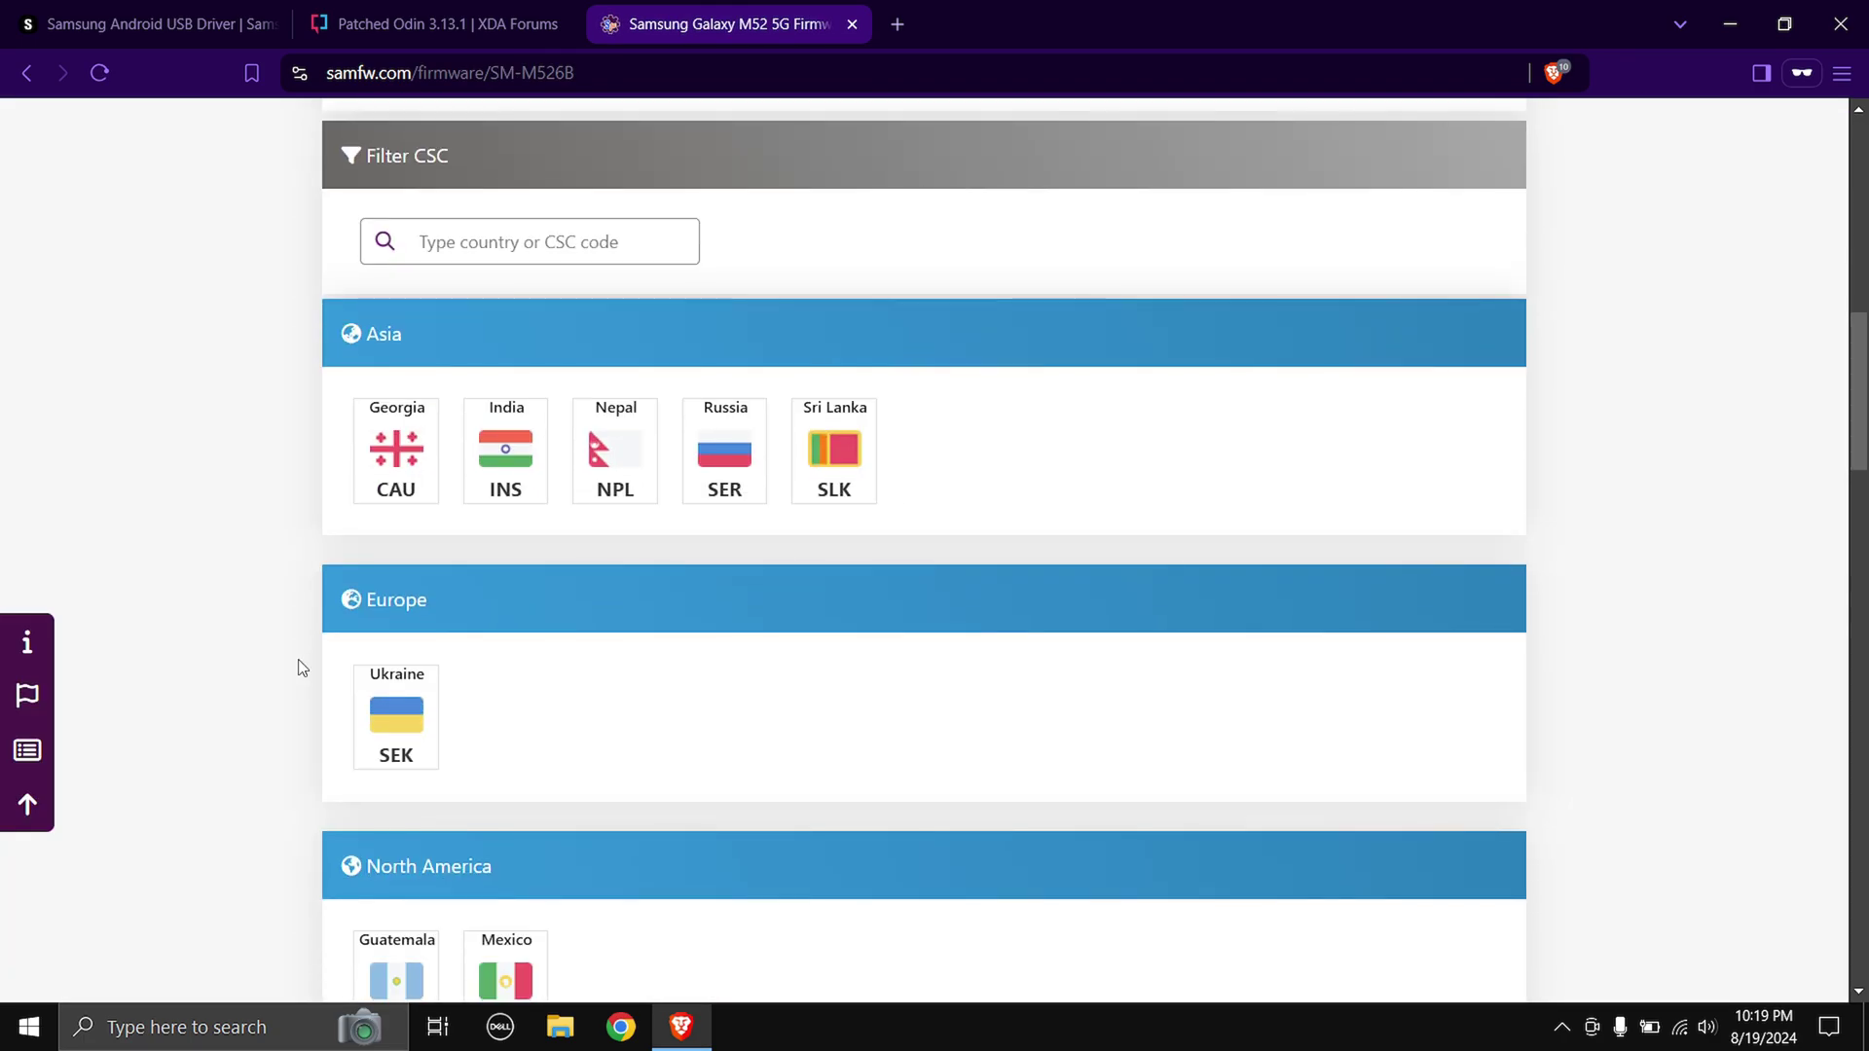
{"action": "scroll", "coordinate": [282, 396], "scroll_direction": "down", "scroll_amount": 6}
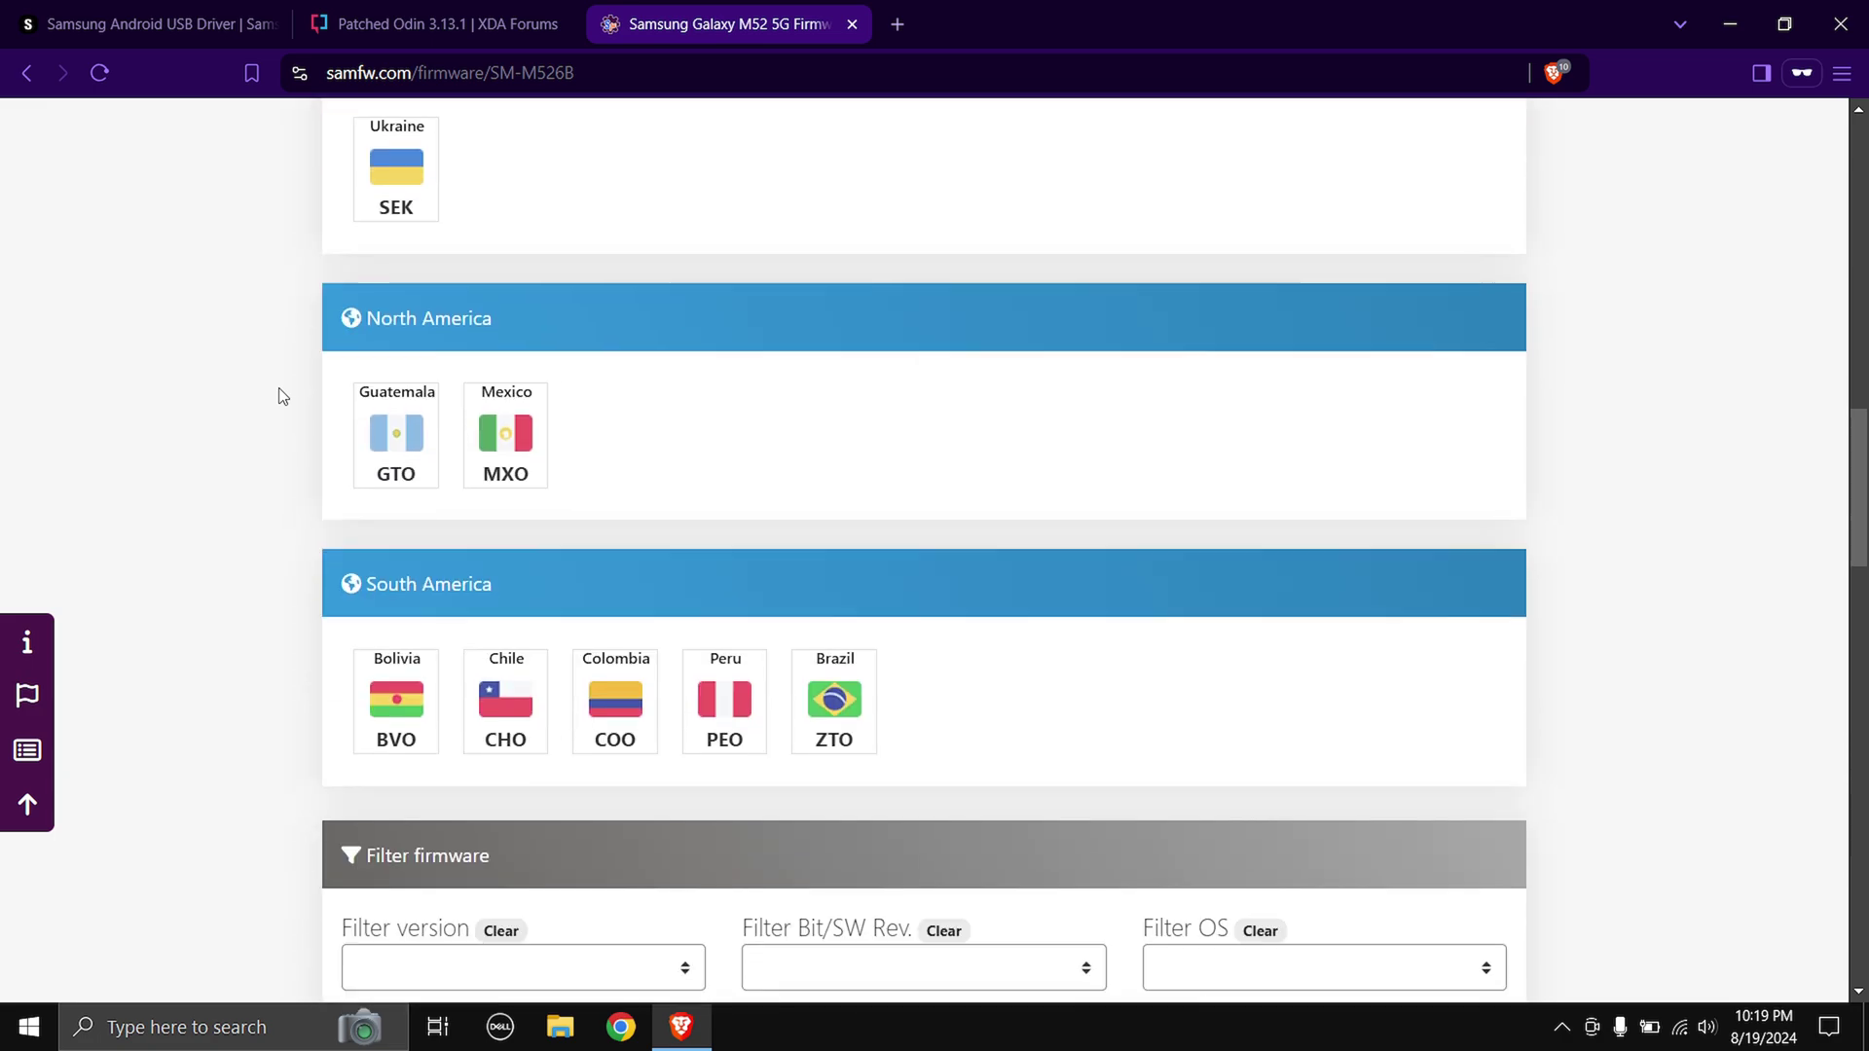
{"action": "scroll", "coordinate": [283, 396], "scroll_direction": "up", "scroll_amount": 7}
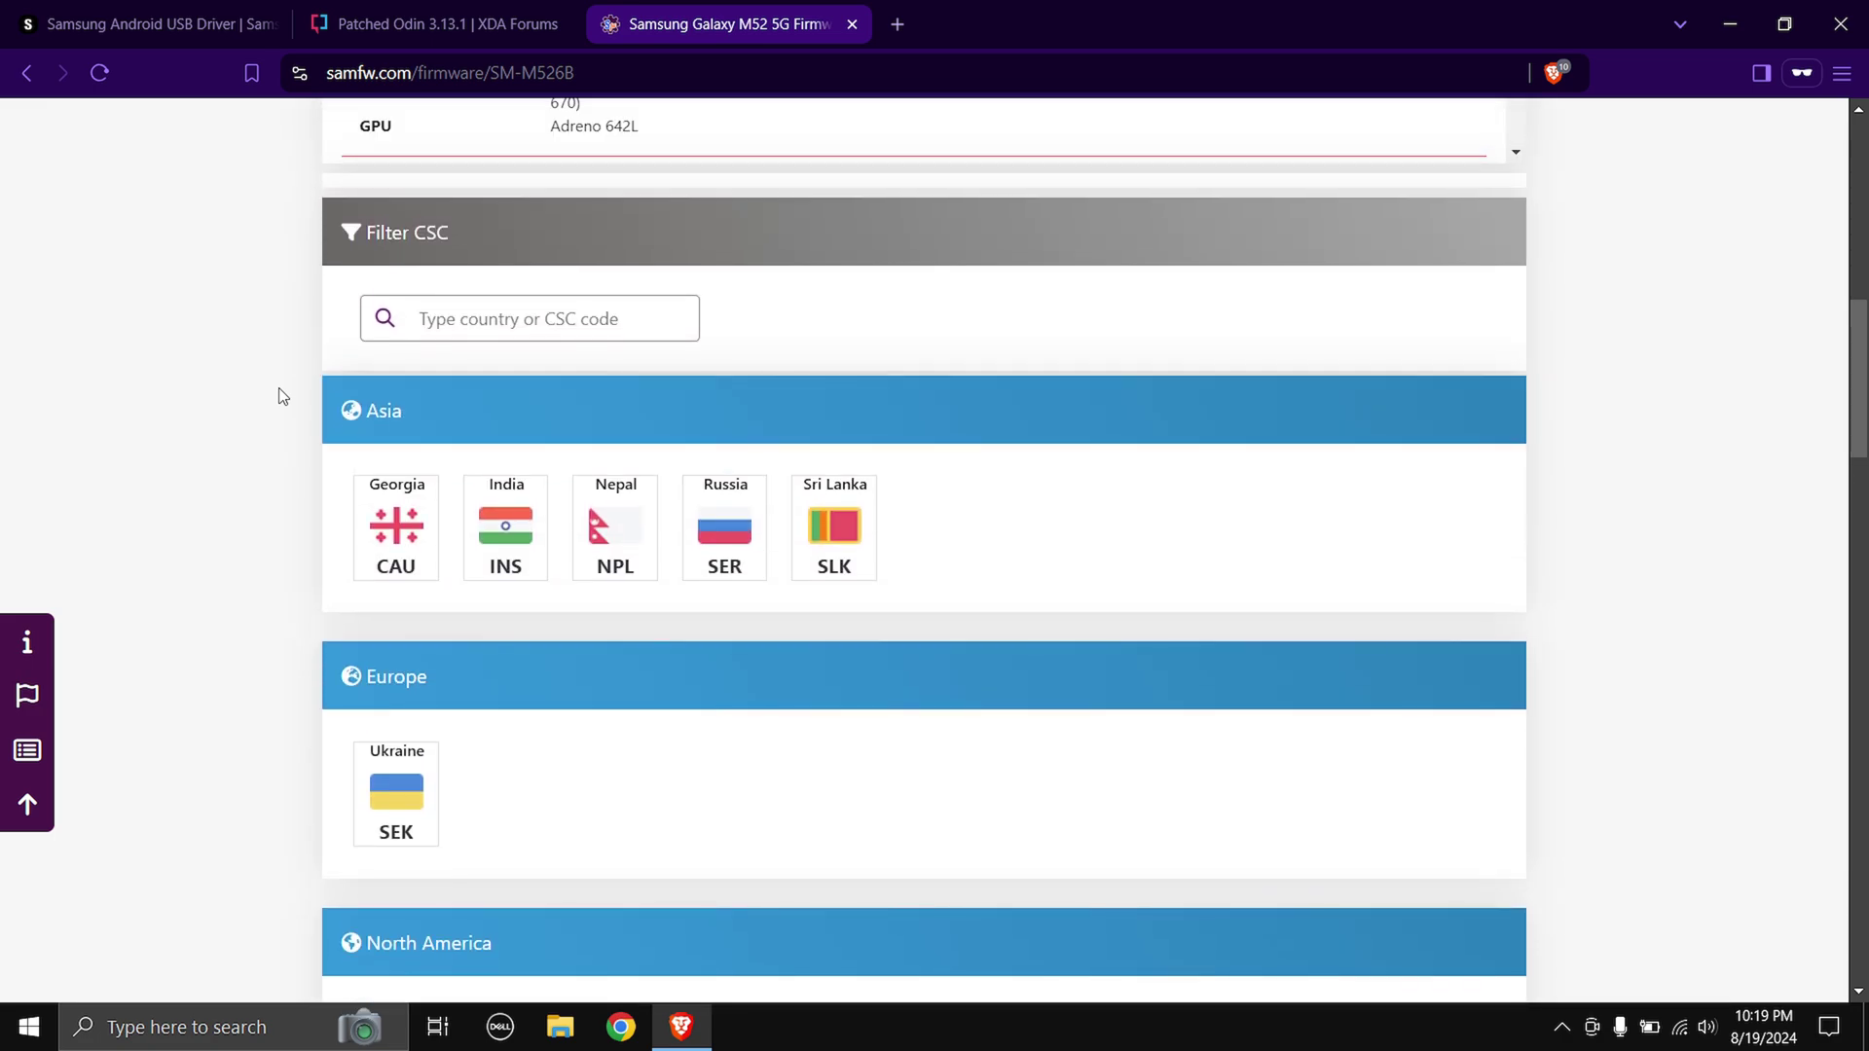
{"action": "left_click", "coordinate": [511, 565]}
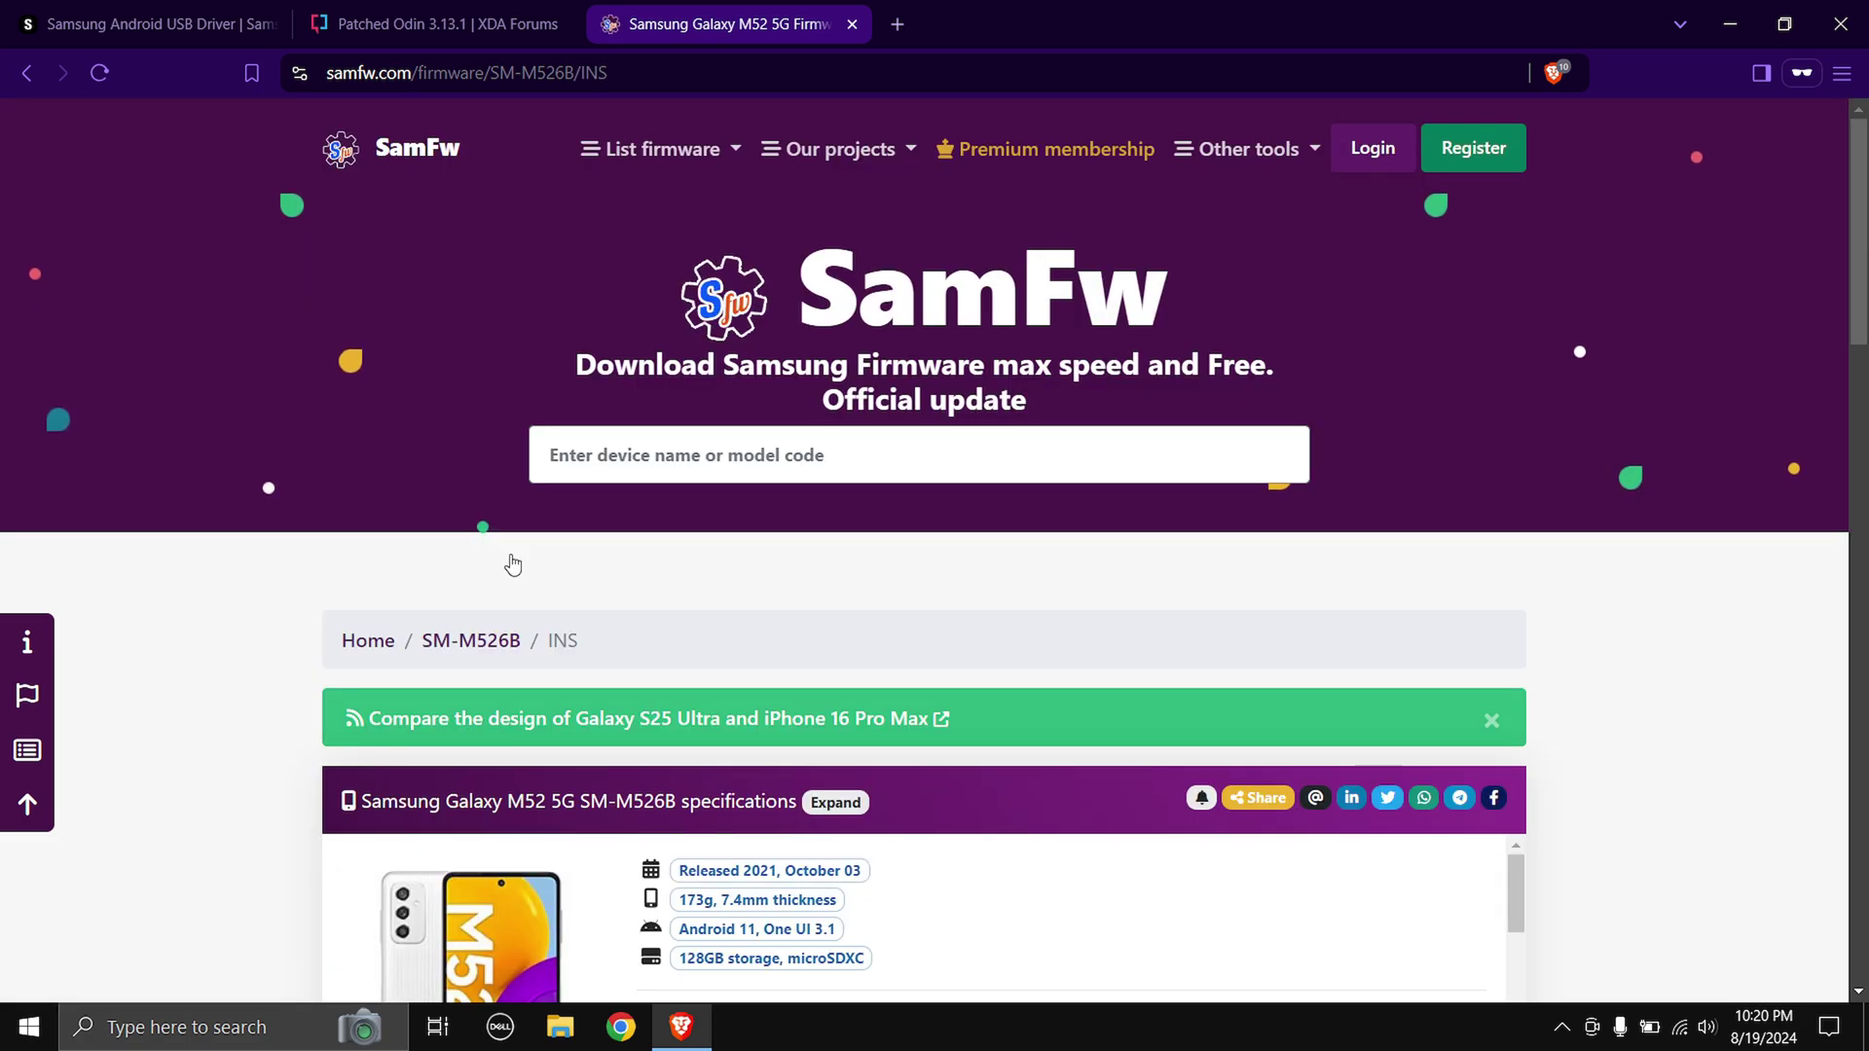
- Open the M526BXXS5CXE2 firmware from the India list and review its download server options
{"action": "scroll", "coordinate": [513, 565], "scroll_direction": "down", "scroll_amount": 15}
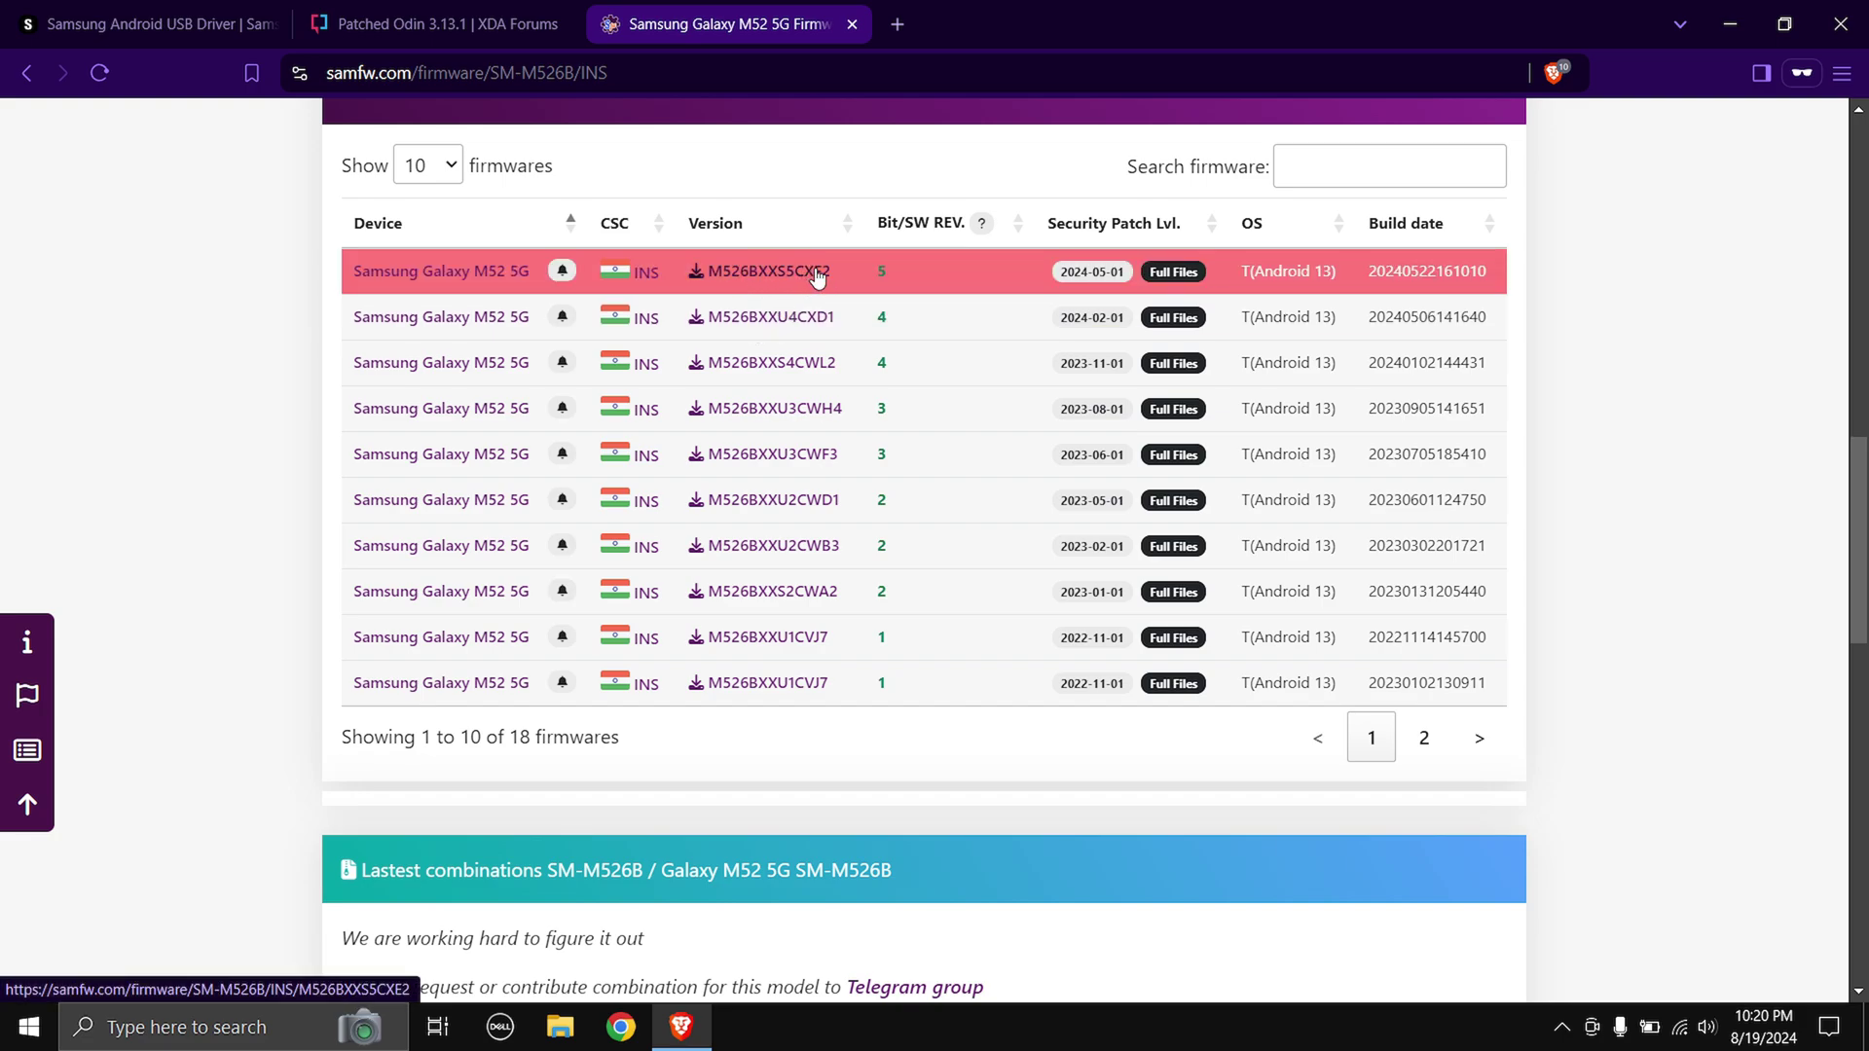
{"action": "left_click", "coordinate": [792, 271]}
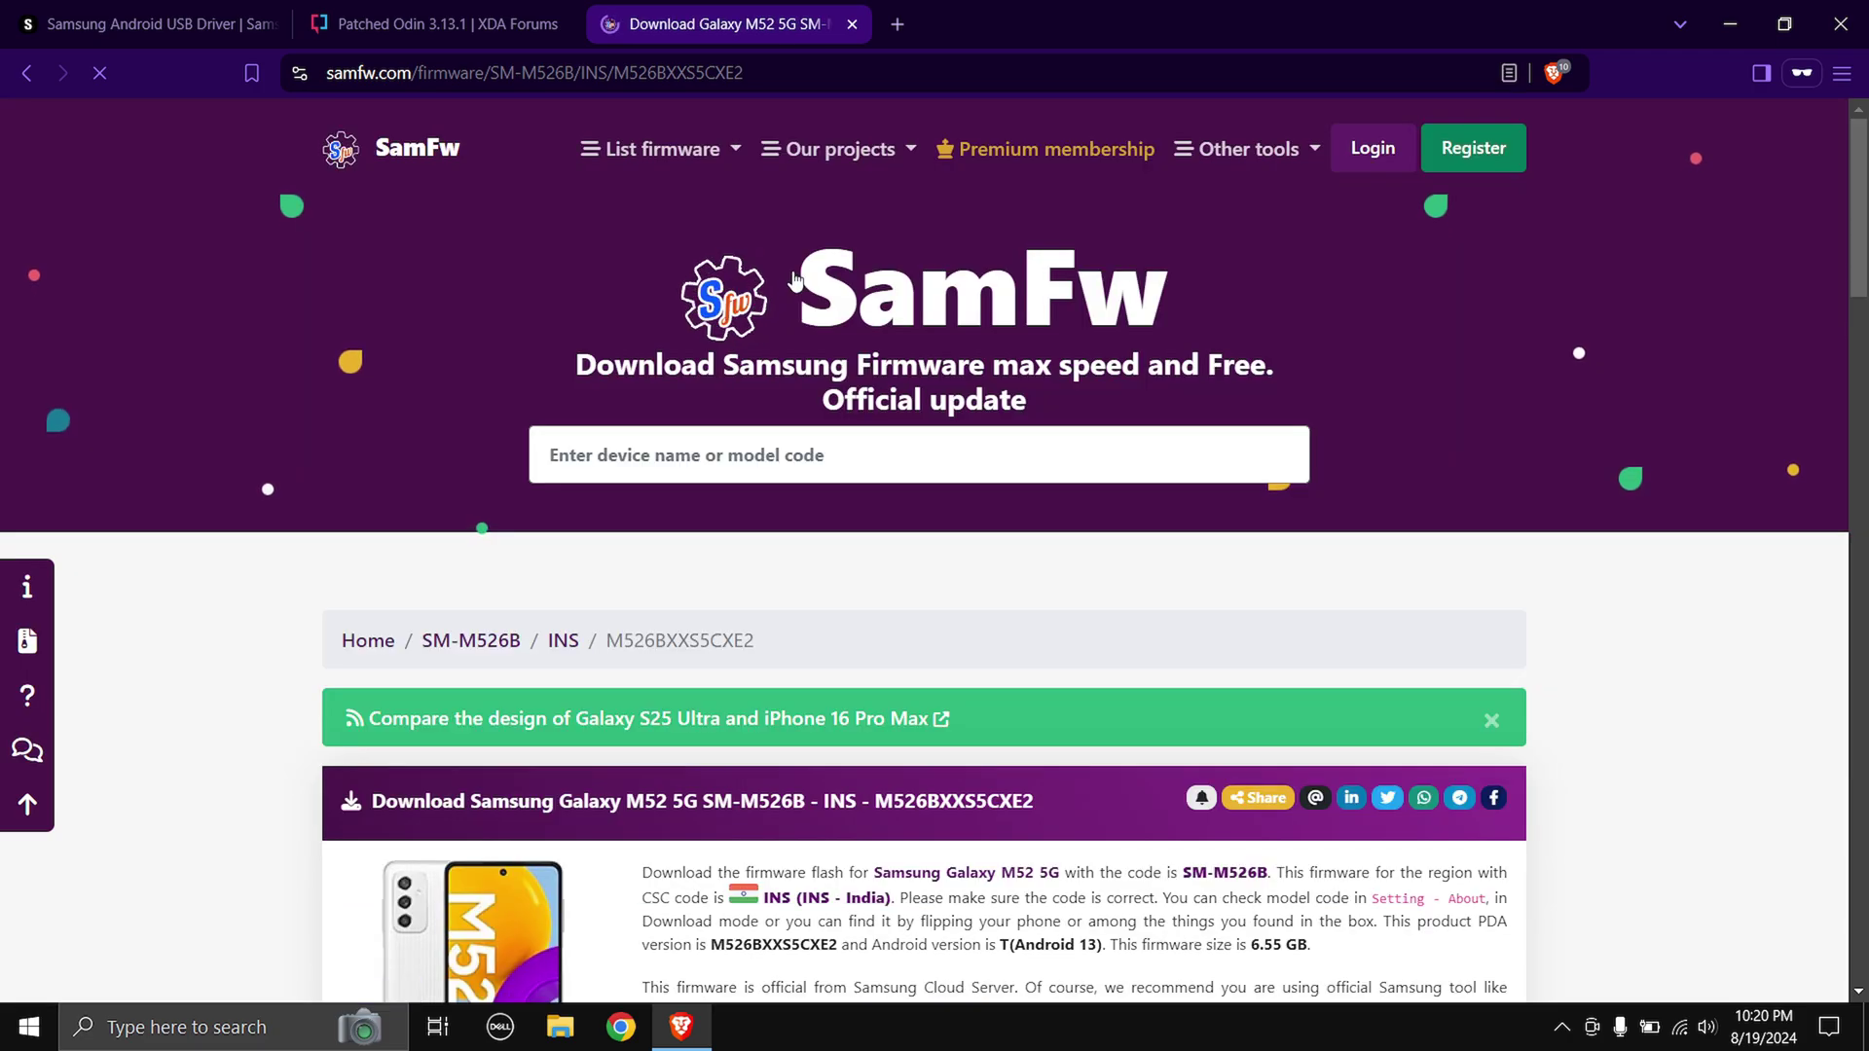
{"action": "scroll", "coordinate": [793, 279], "scroll_direction": "down", "scroll_amount": 15}
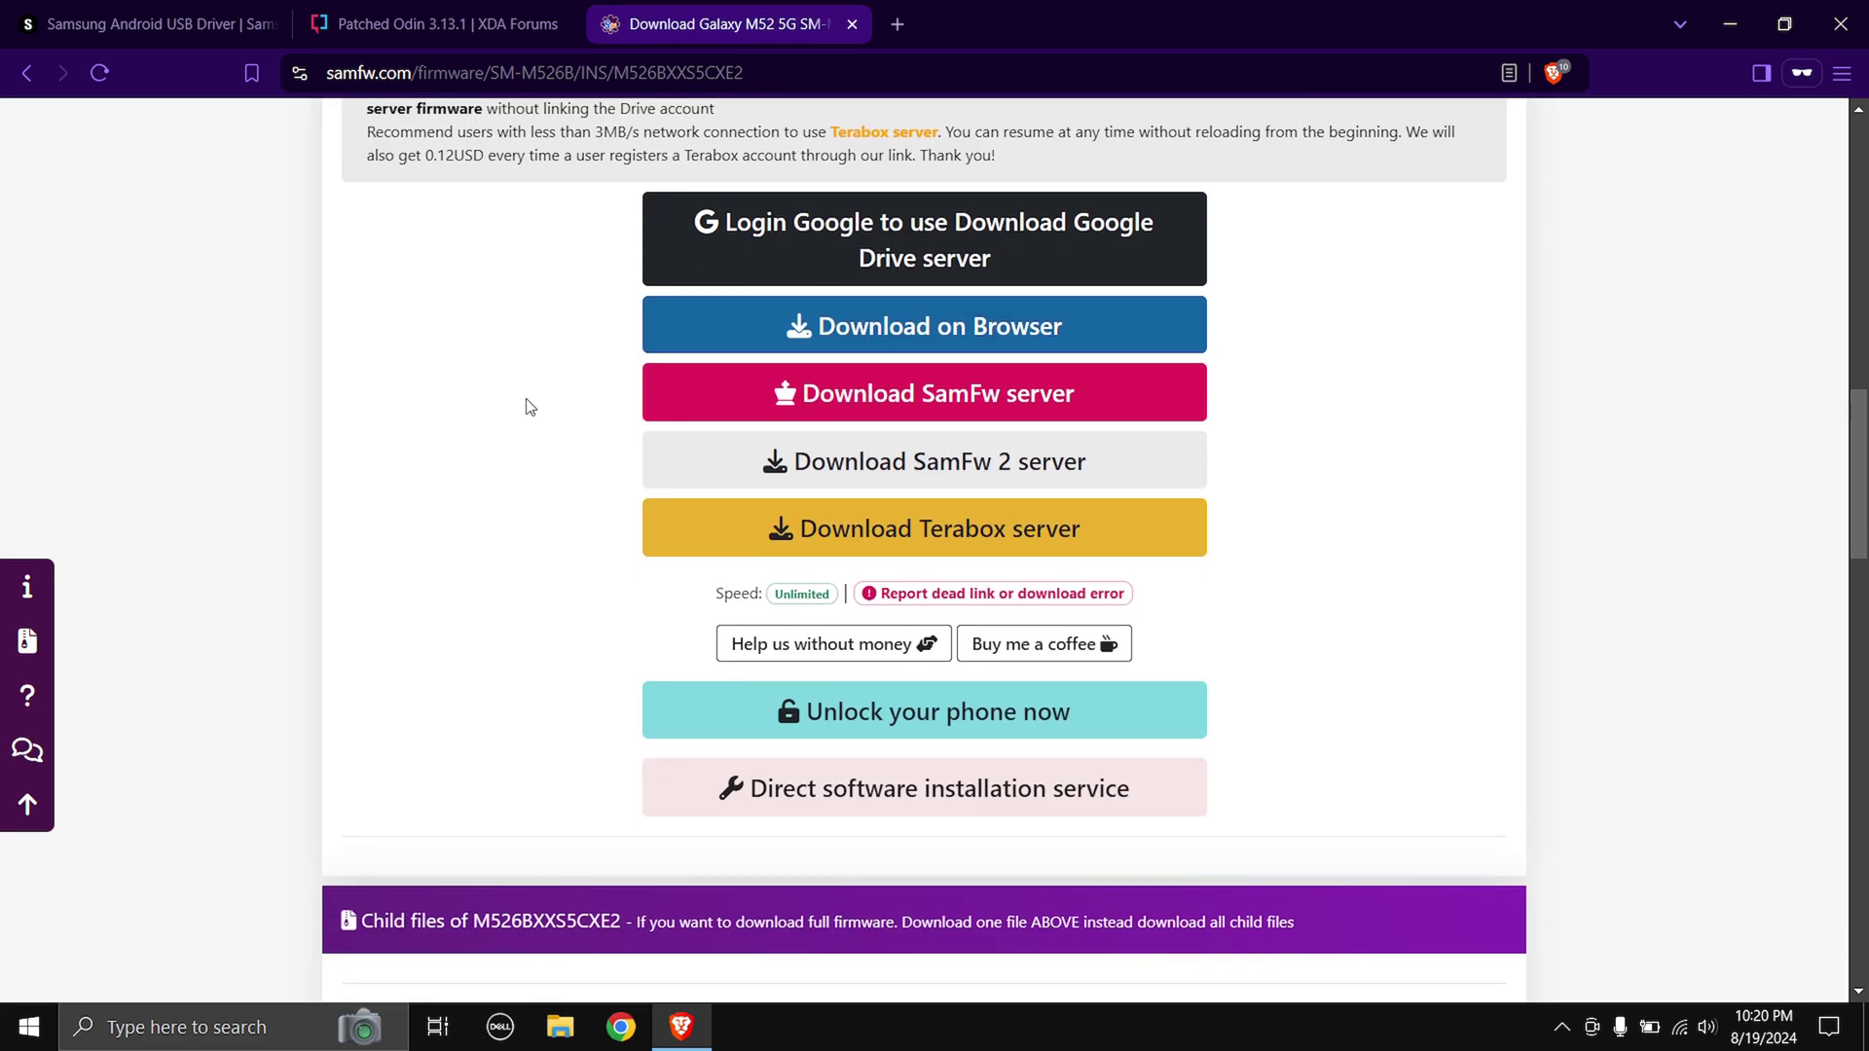
{"action": "scroll", "coordinate": [531, 407], "scroll_direction": "up", "scroll_amount": 2}
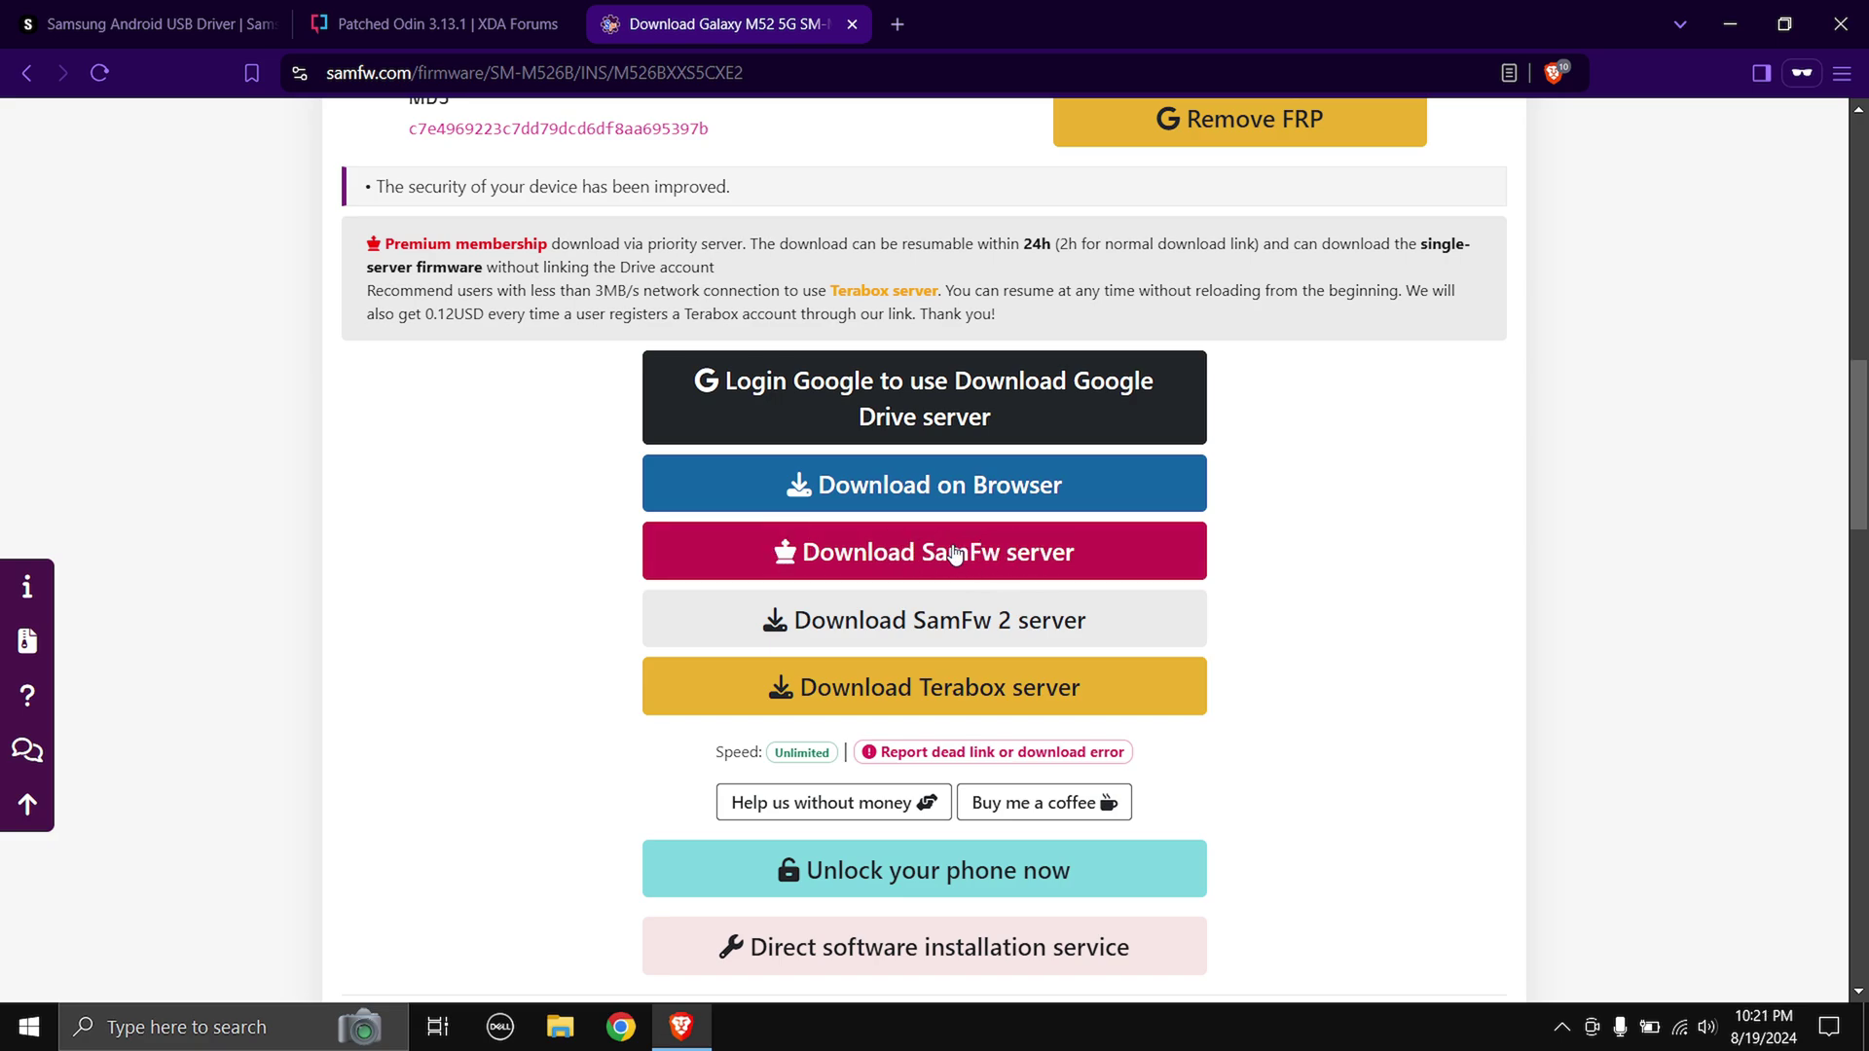
- Close all browser tabs and extract the Odin3 v3.14.1_3B_PatcheD and SAMFW firmware archives on the desktop into their own folders
{"action": "left_click", "coordinate": [1839, 24]}
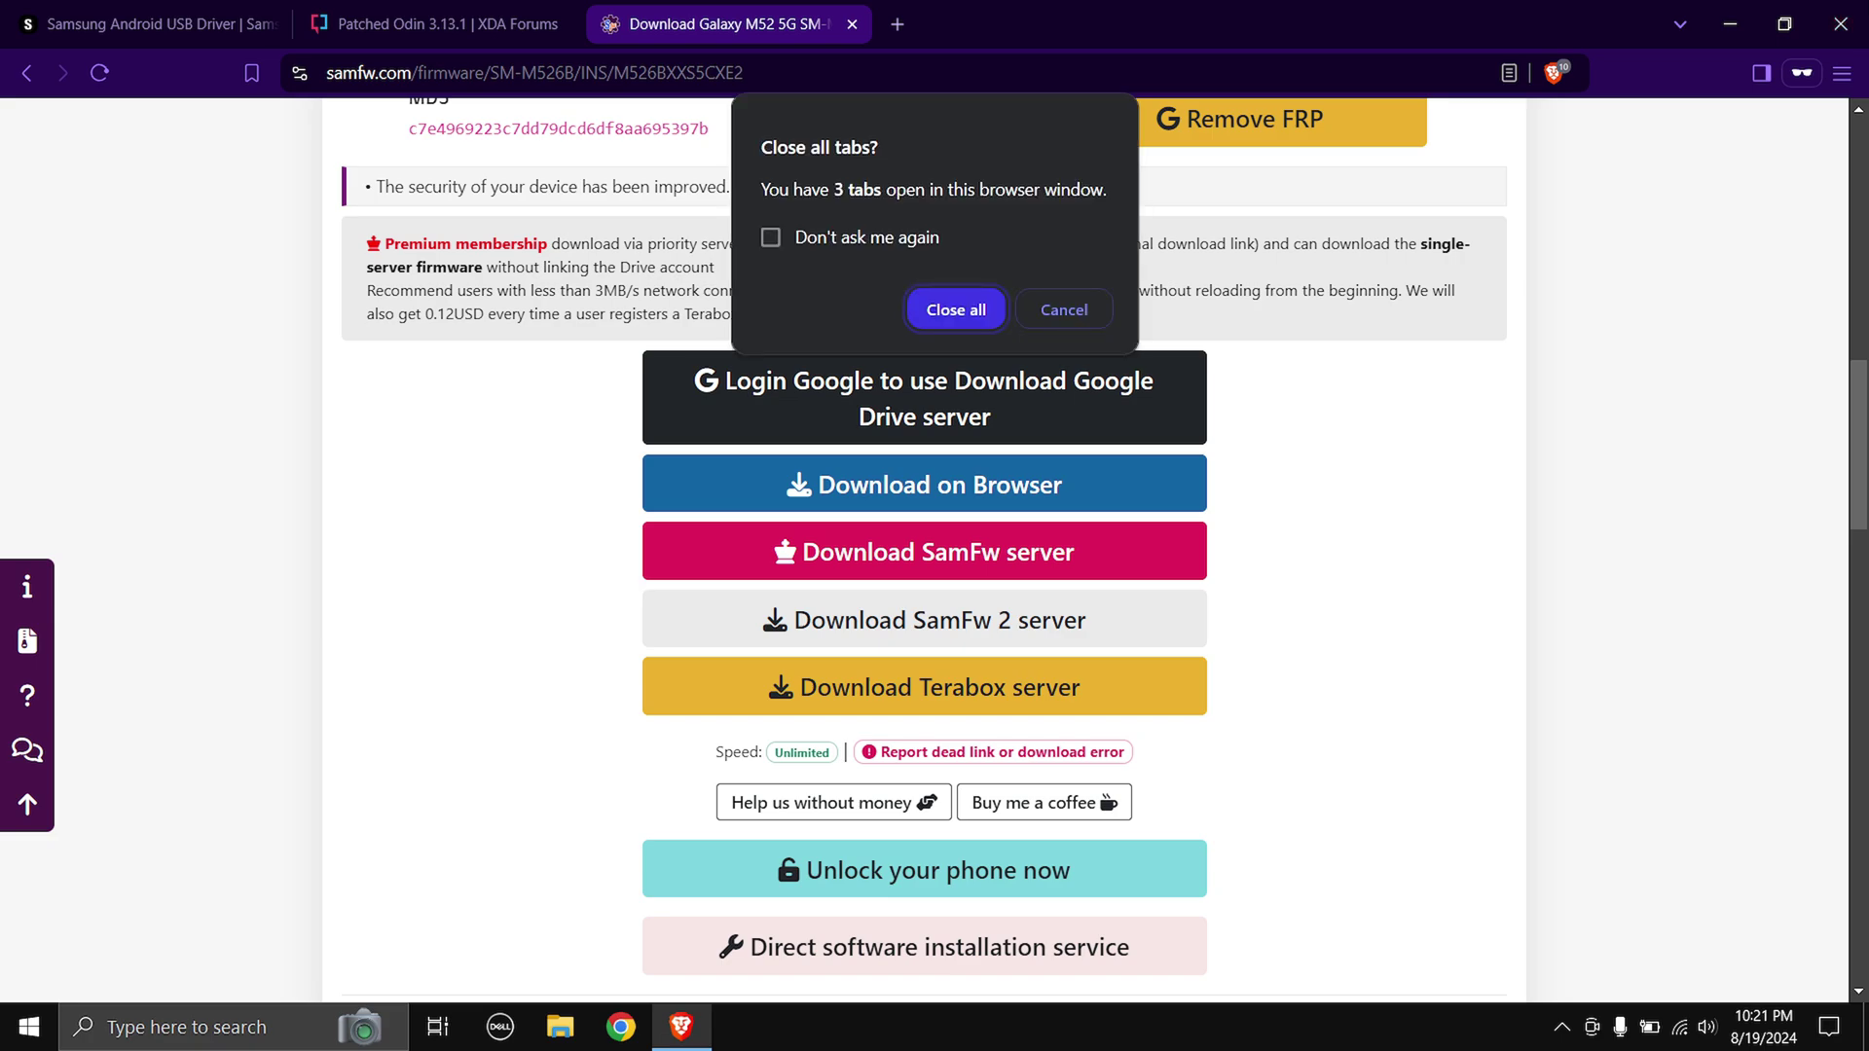
{"action": "left_click", "coordinate": [915, 310]}
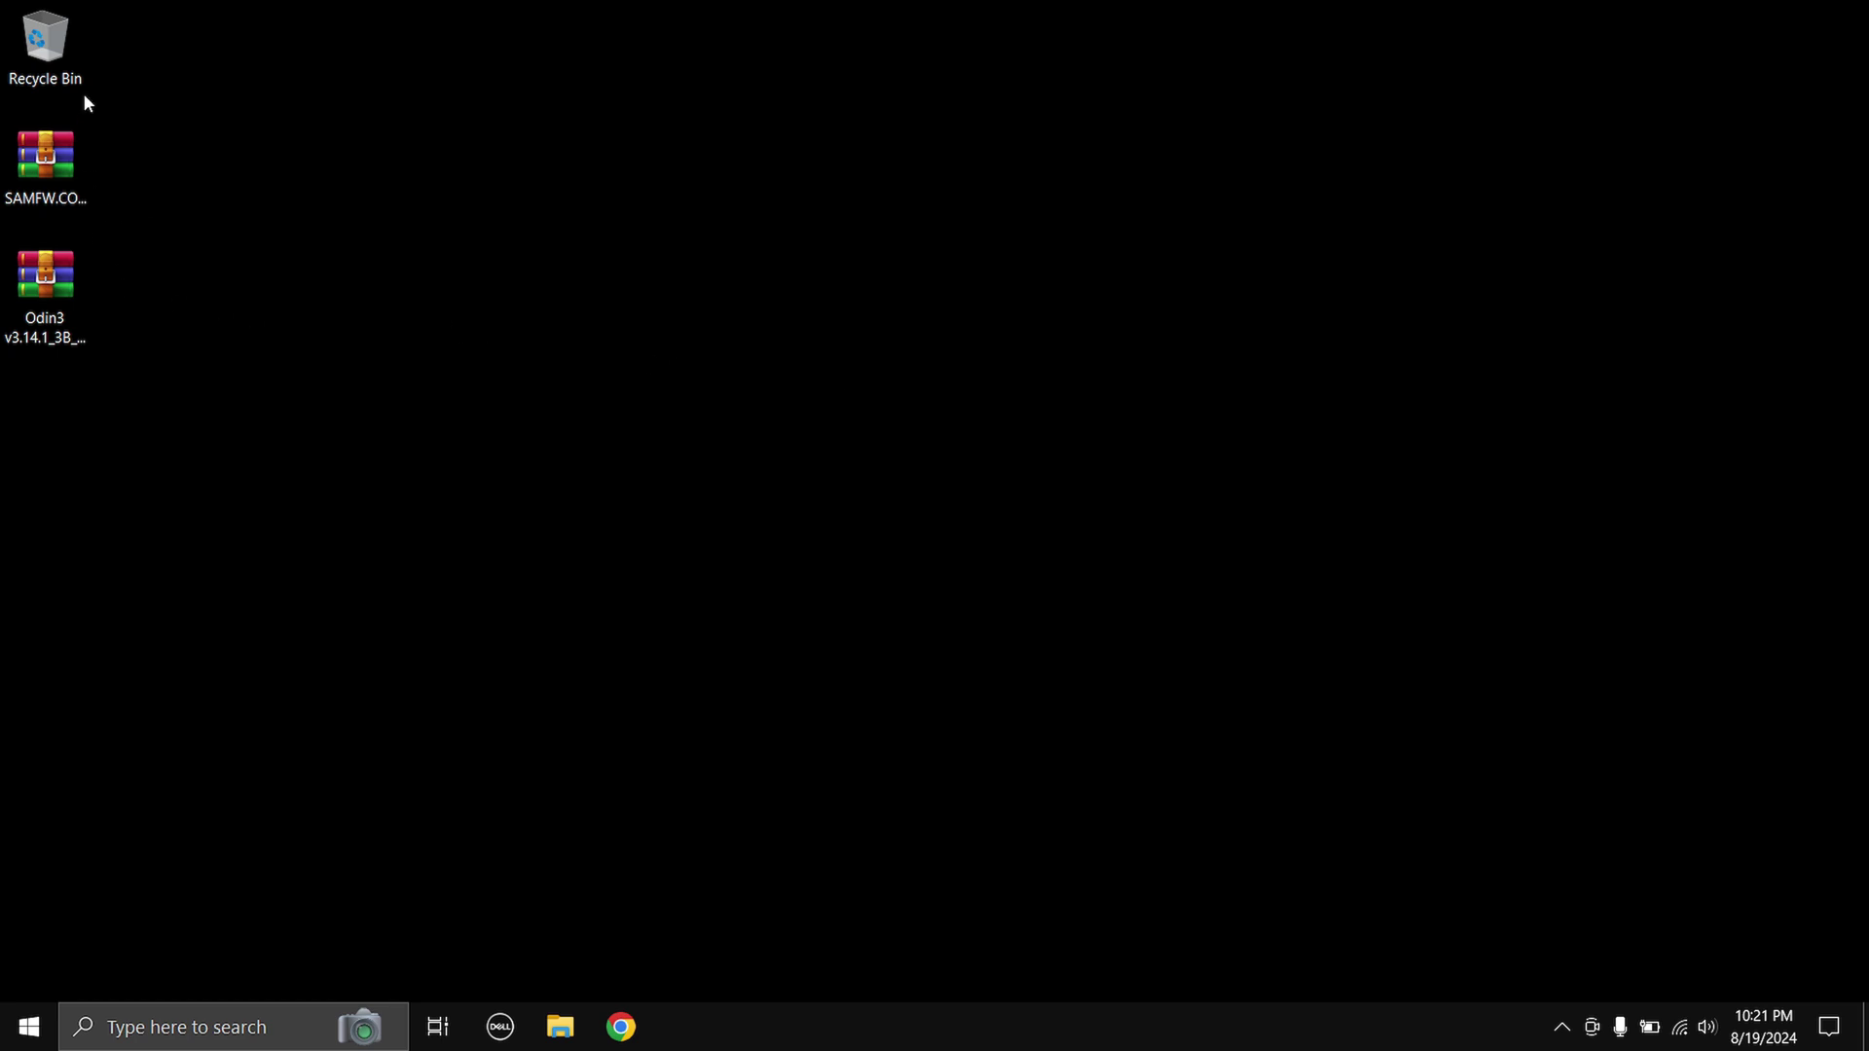
{"action": "right_click", "coordinate": [39, 291]}
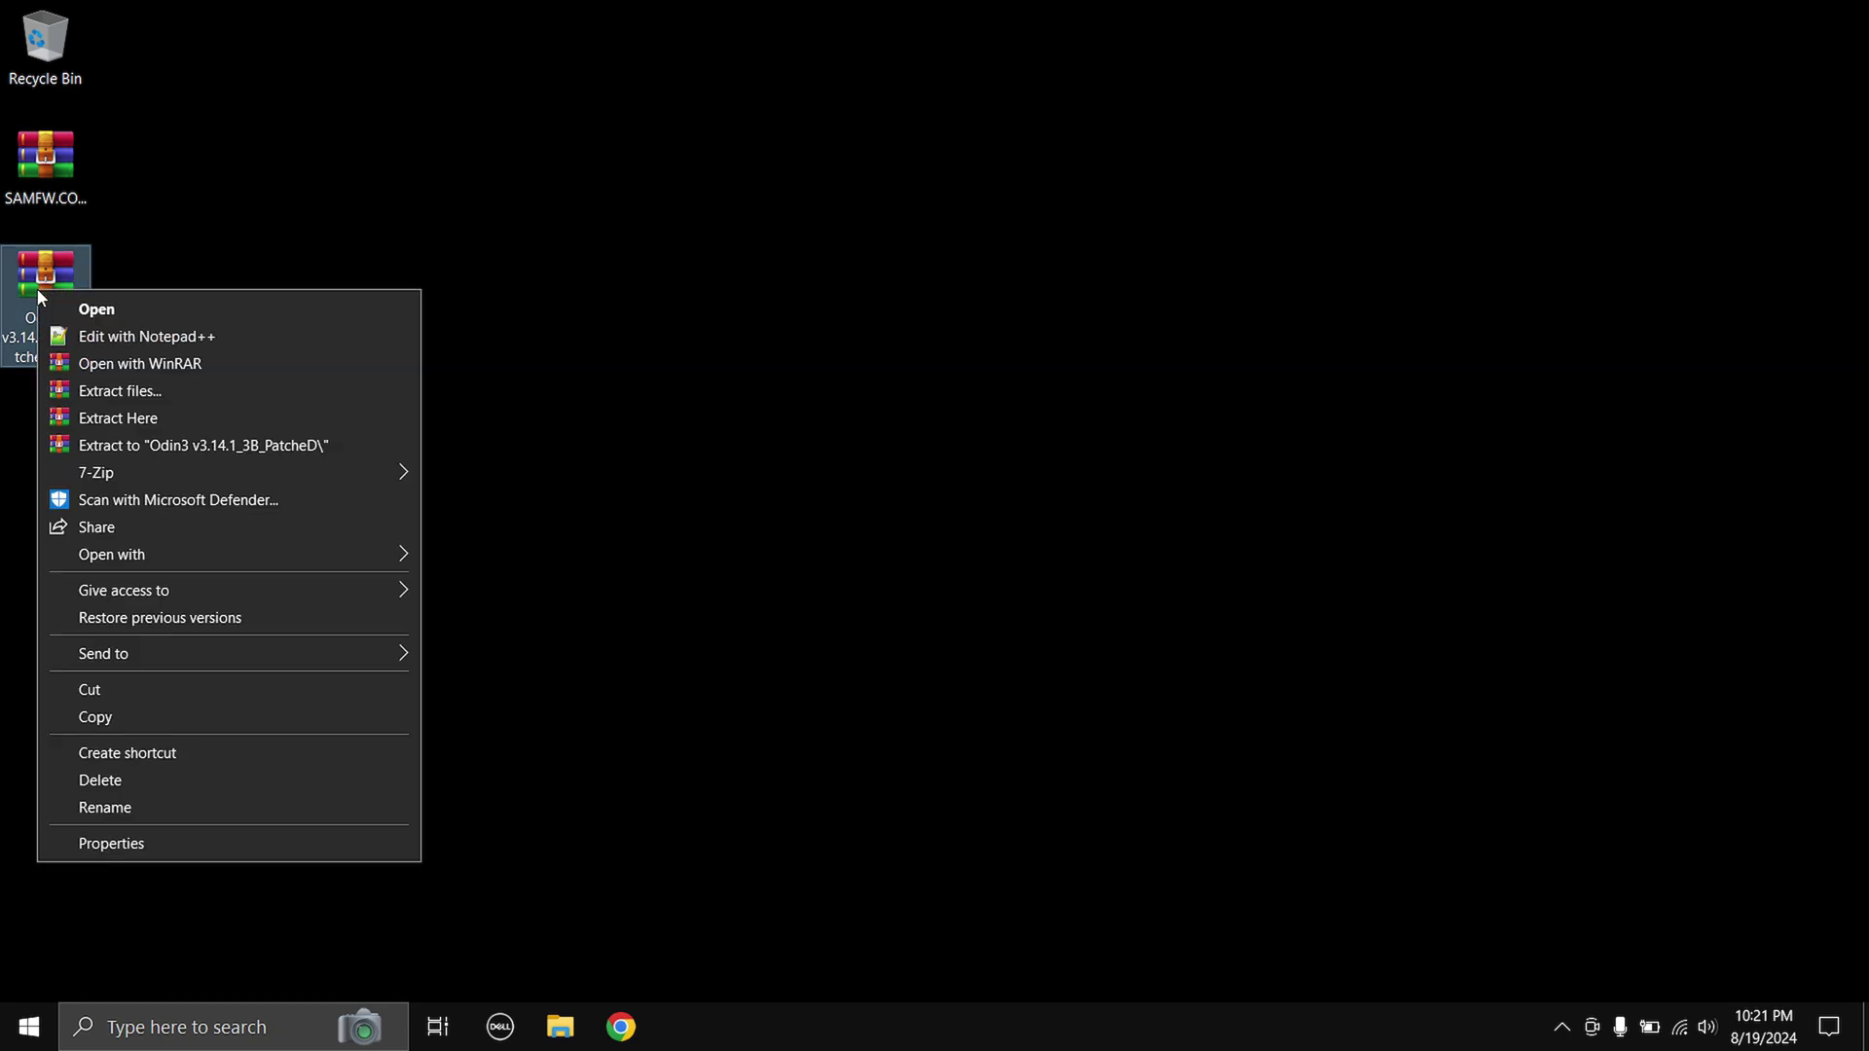
{"action": "left_click", "coordinate": [111, 446]}
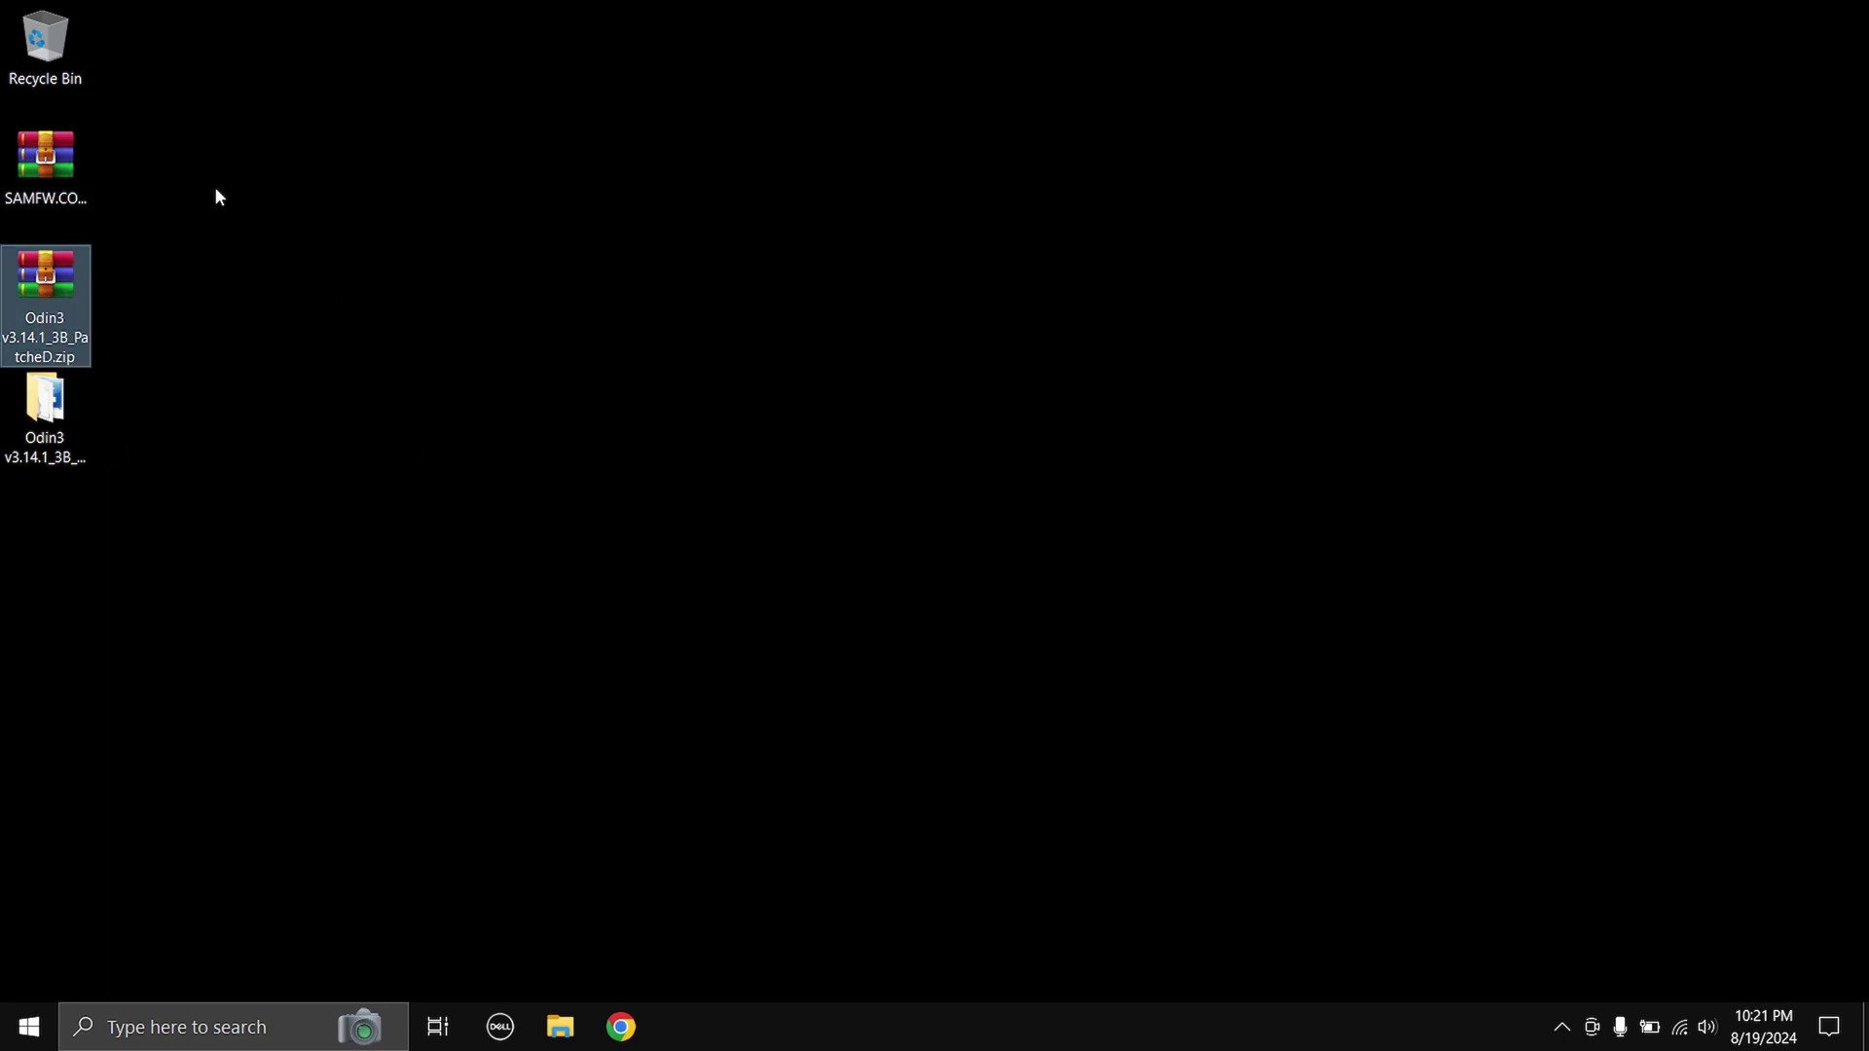
{"action": "right_click", "coordinate": [50, 173]}
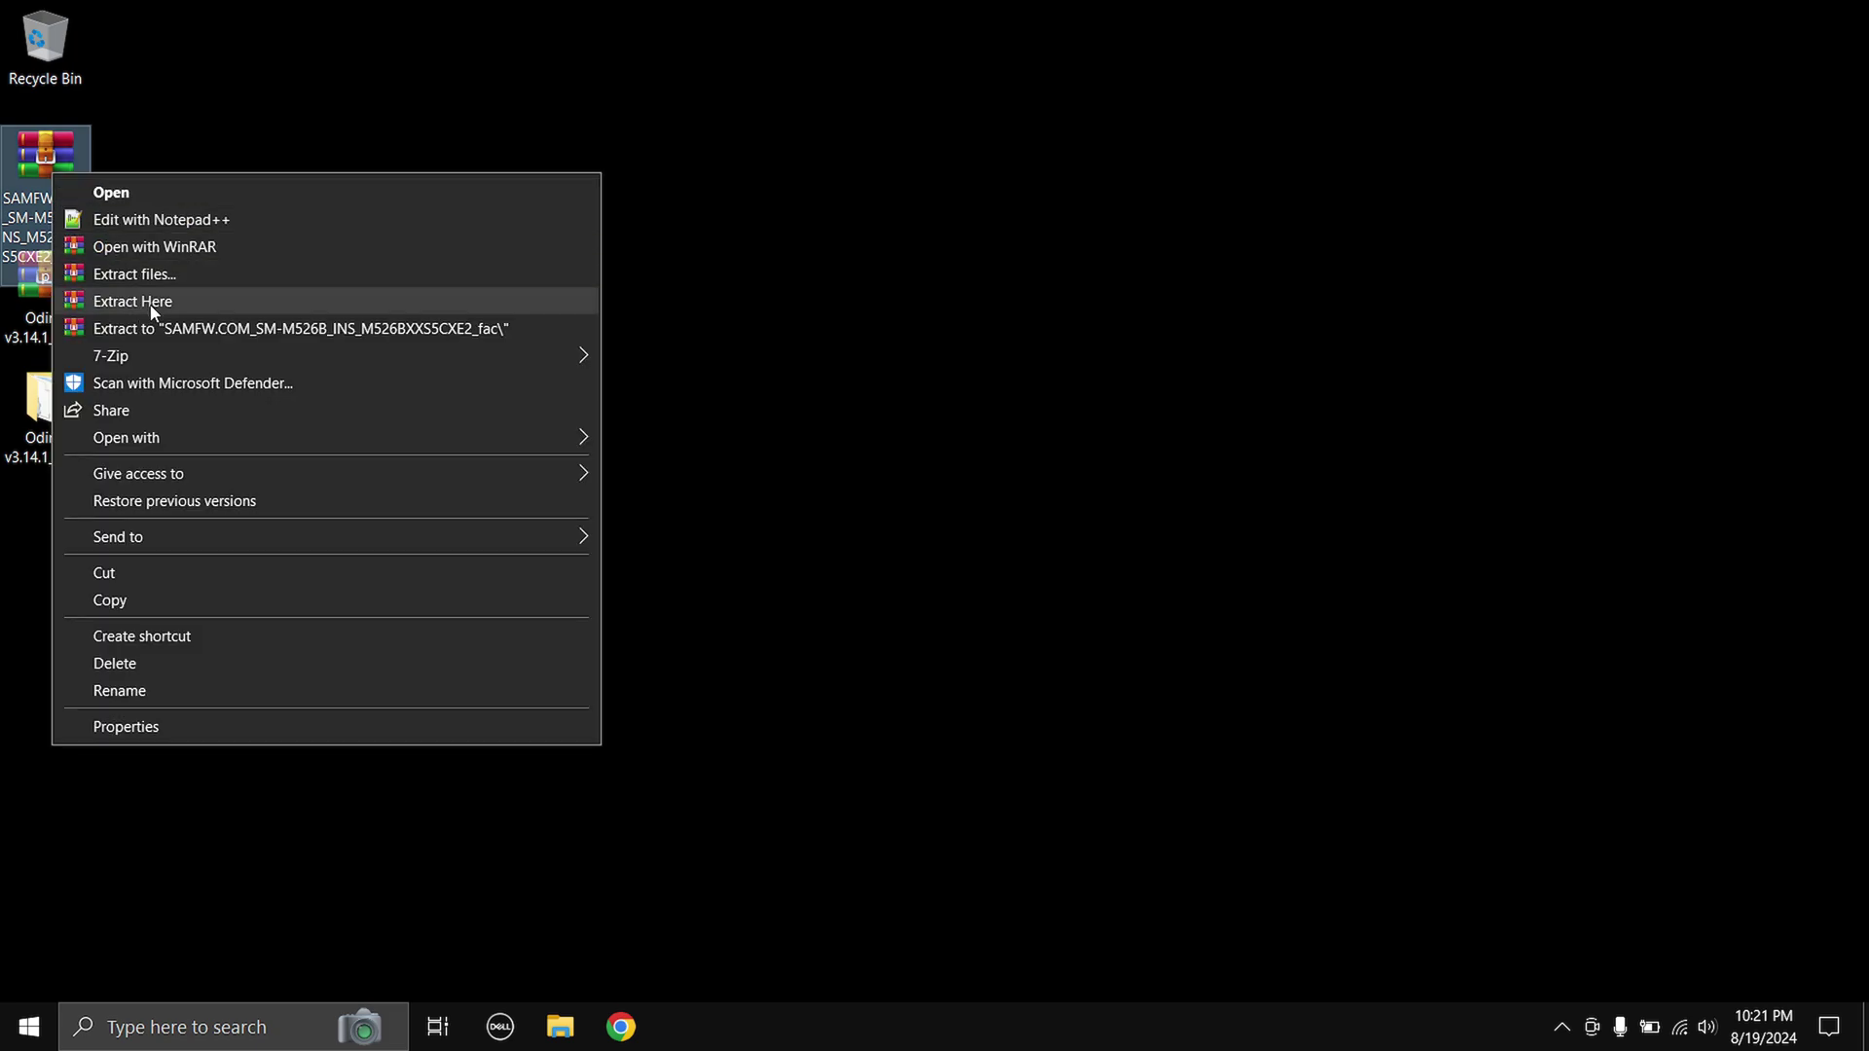
{"action": "left_click", "coordinate": [161, 329]}
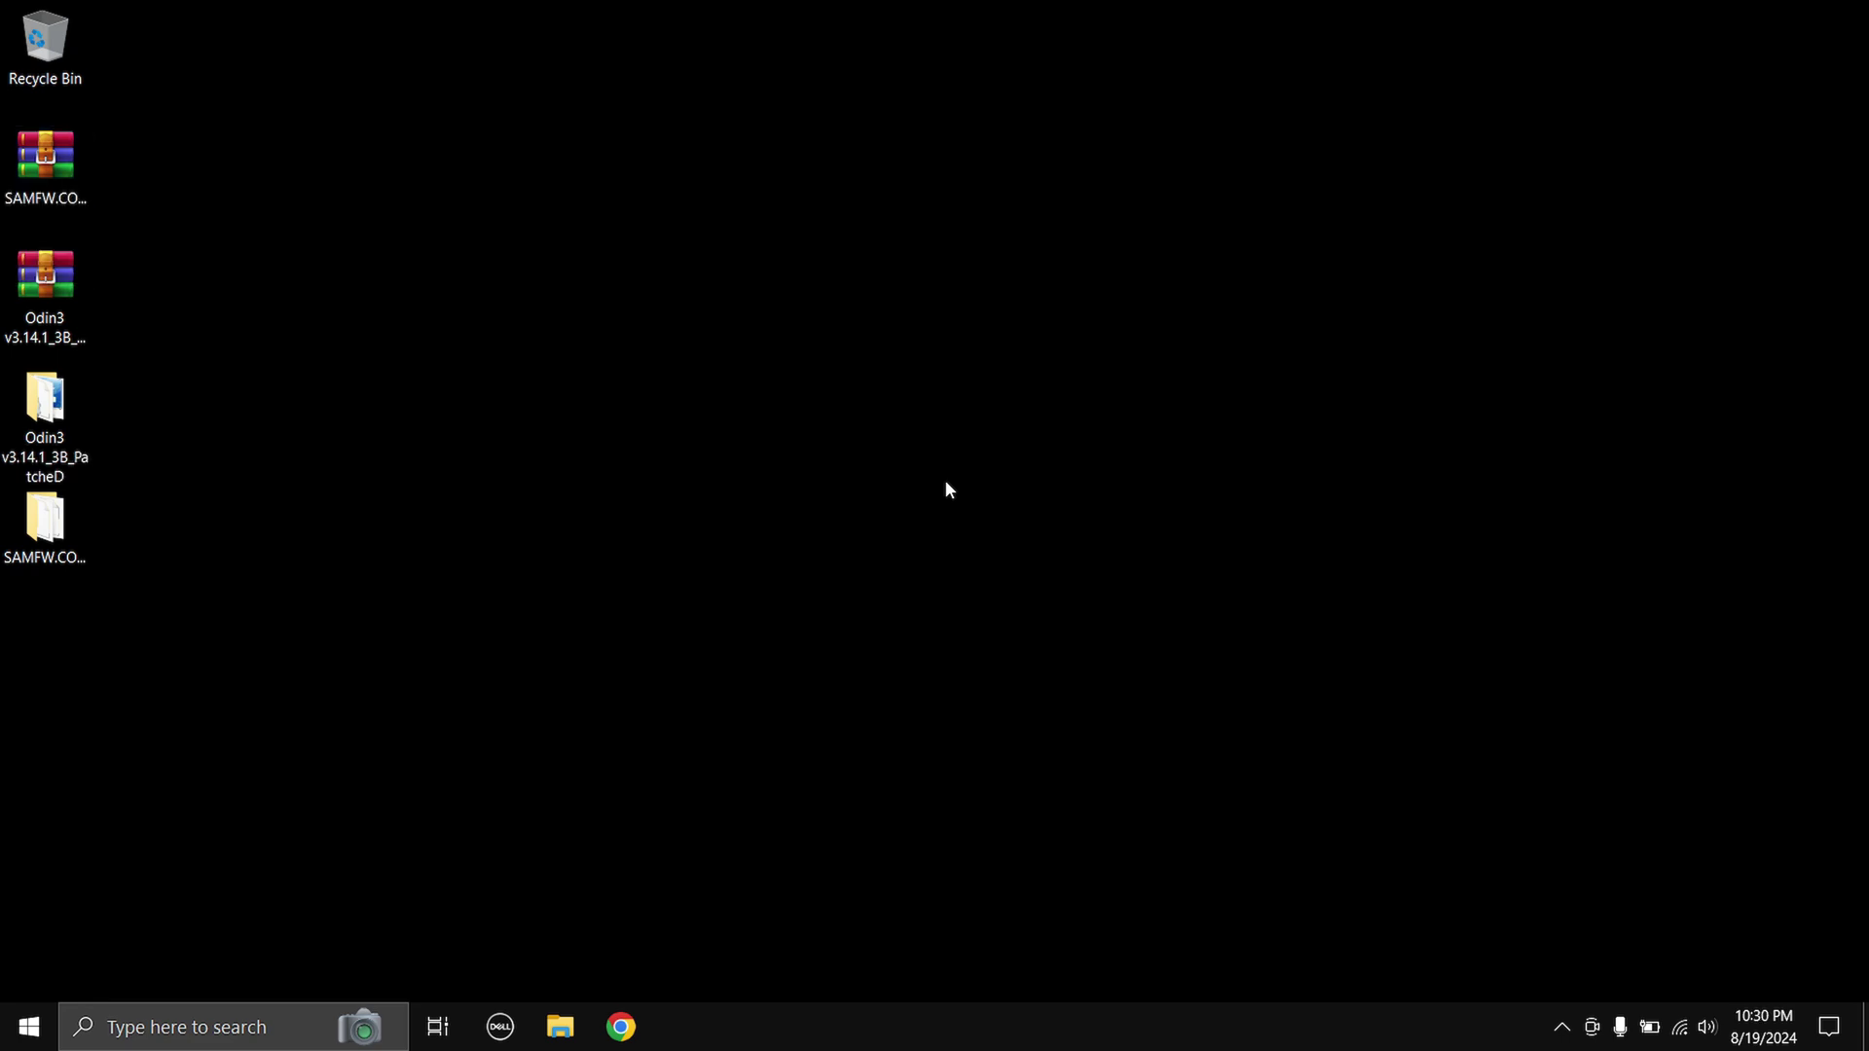
- Launch Odin3 v3.14.1_3B_PatcheD.exe from its extracted folder and accept the account removal notice
{"action": "double_click", "coordinate": [80, 446]}
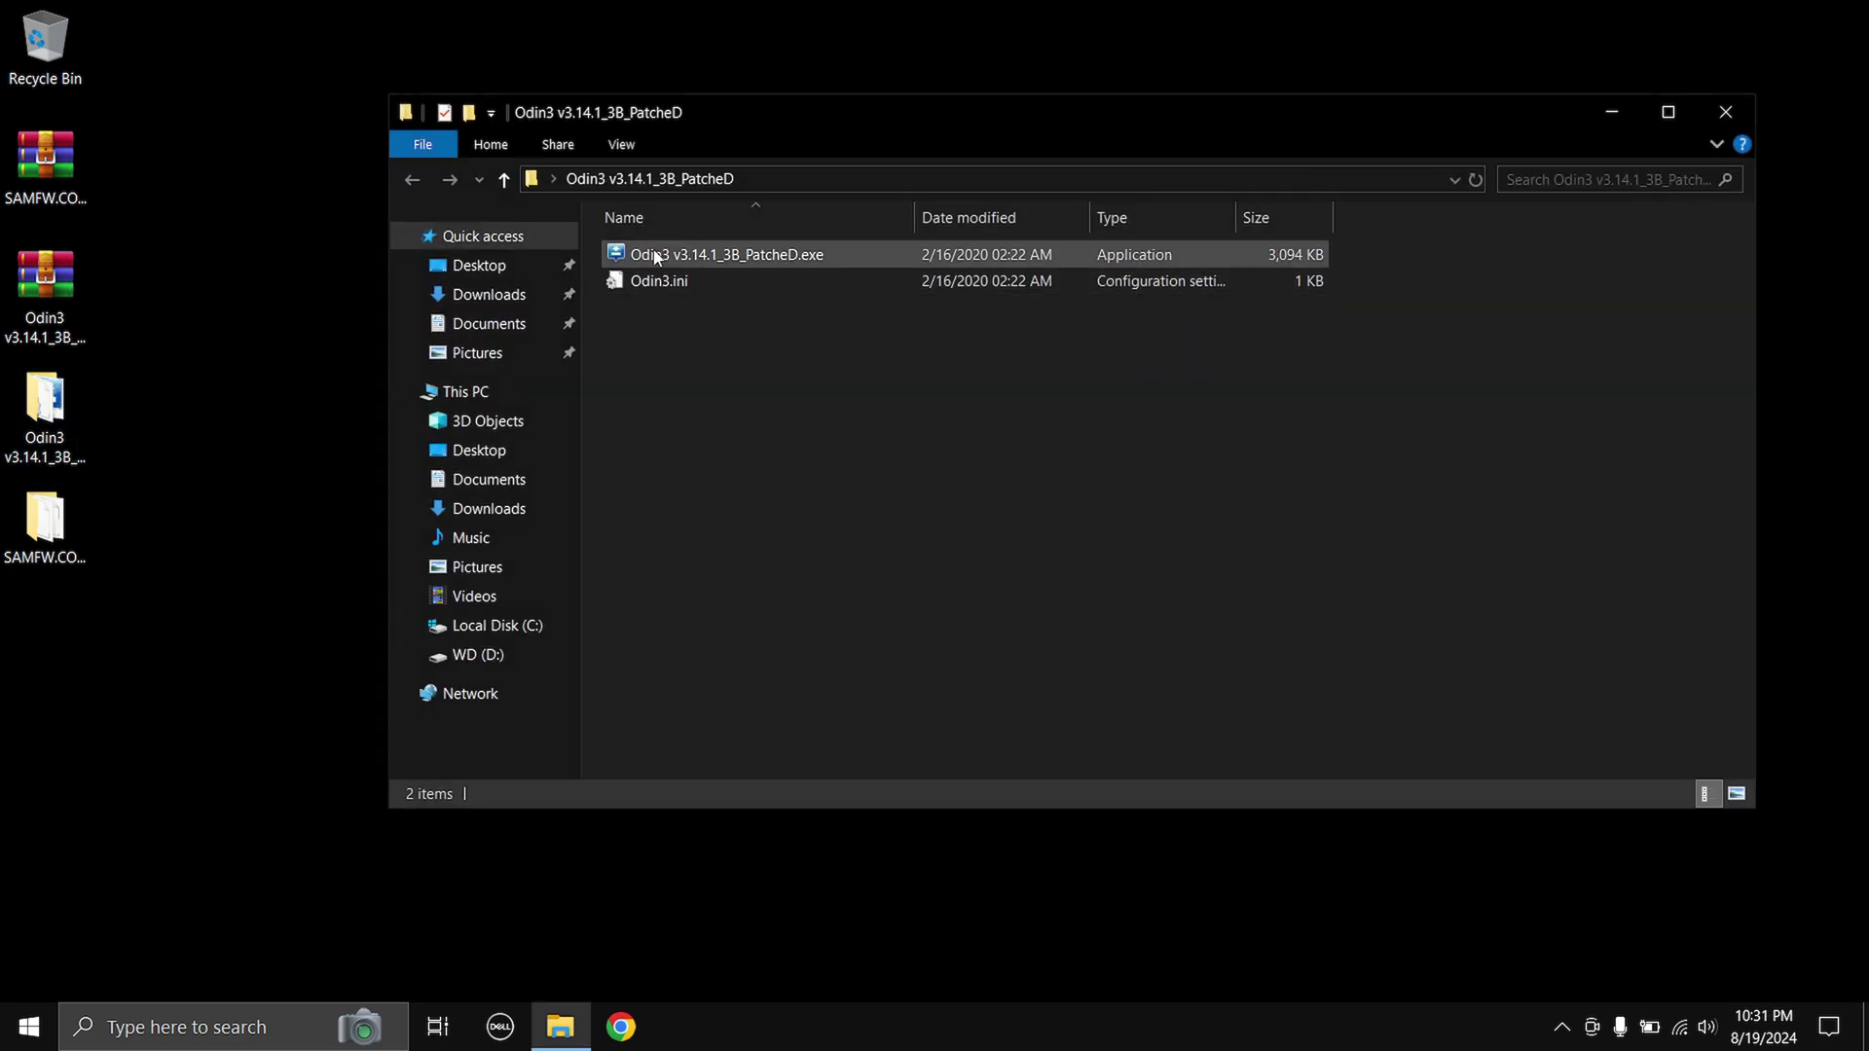
{"action": "left_click", "coordinate": [798, 256]}
{"action": "double_click", "coordinate": [796, 256]}
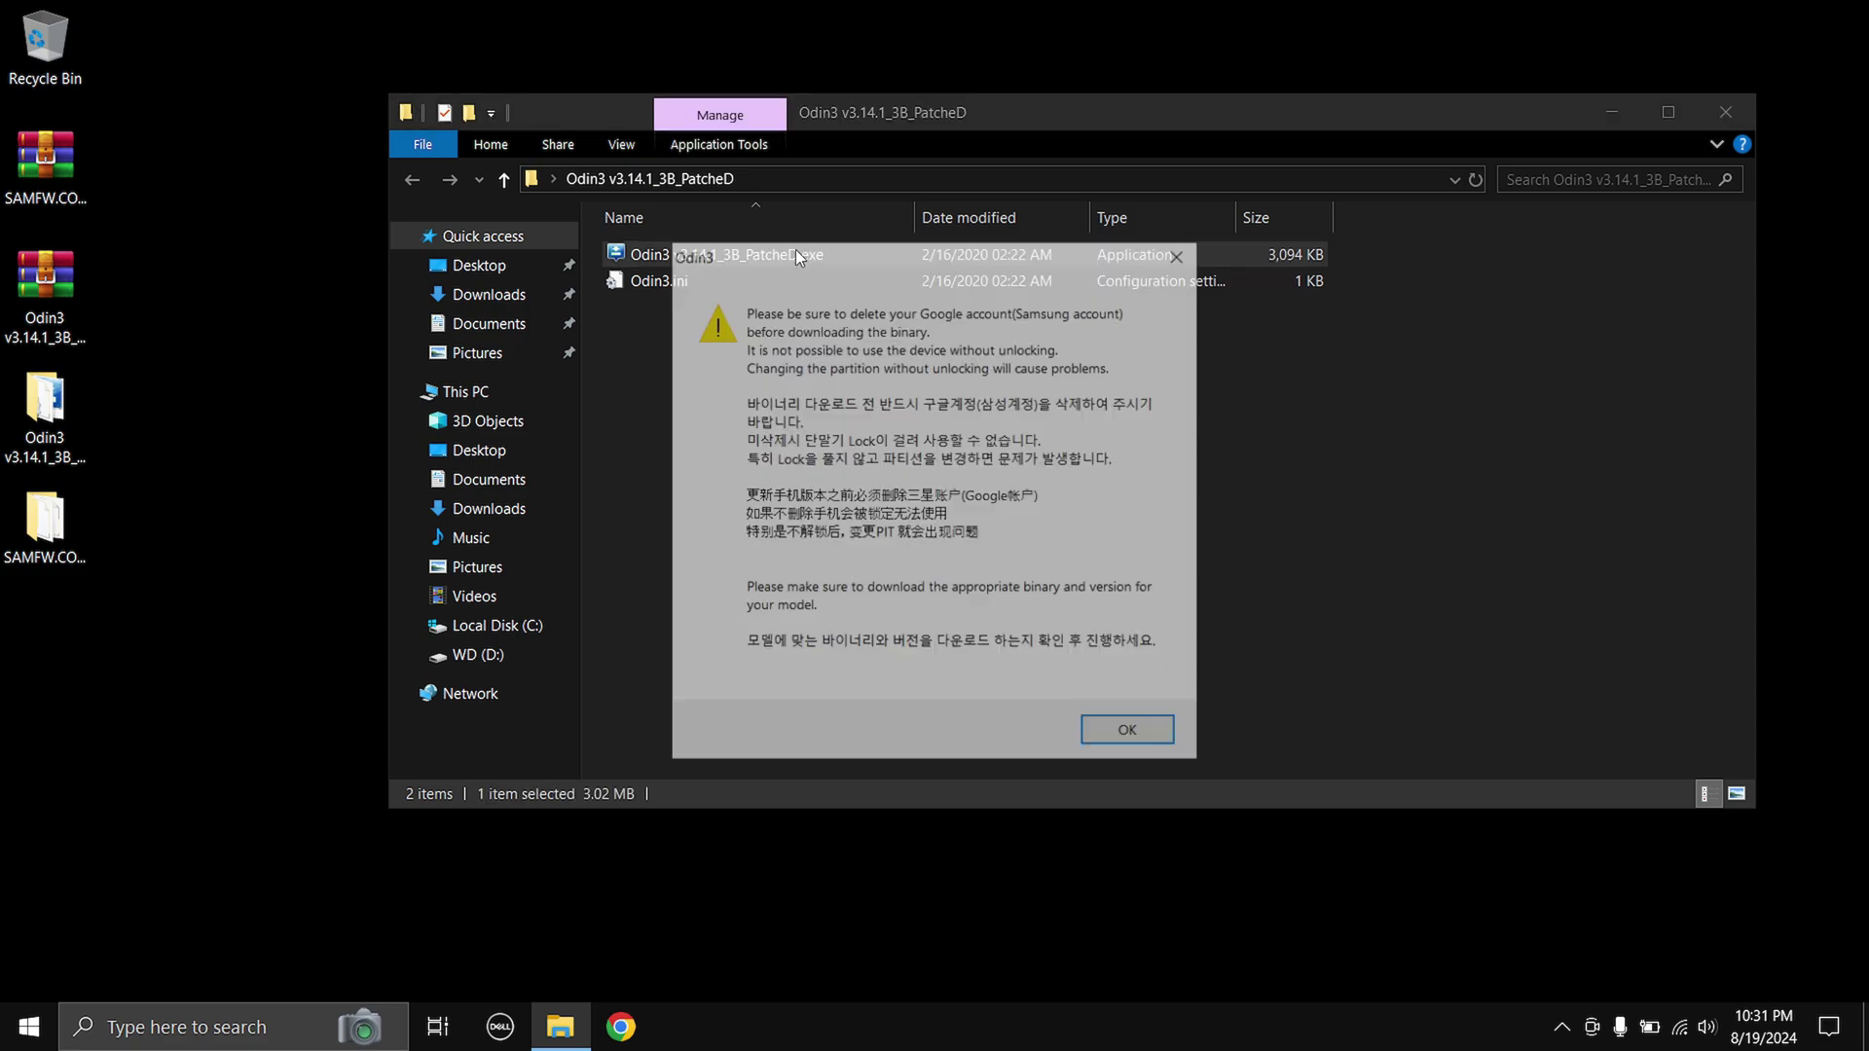
{"action": "left_click", "coordinate": [1127, 732]}
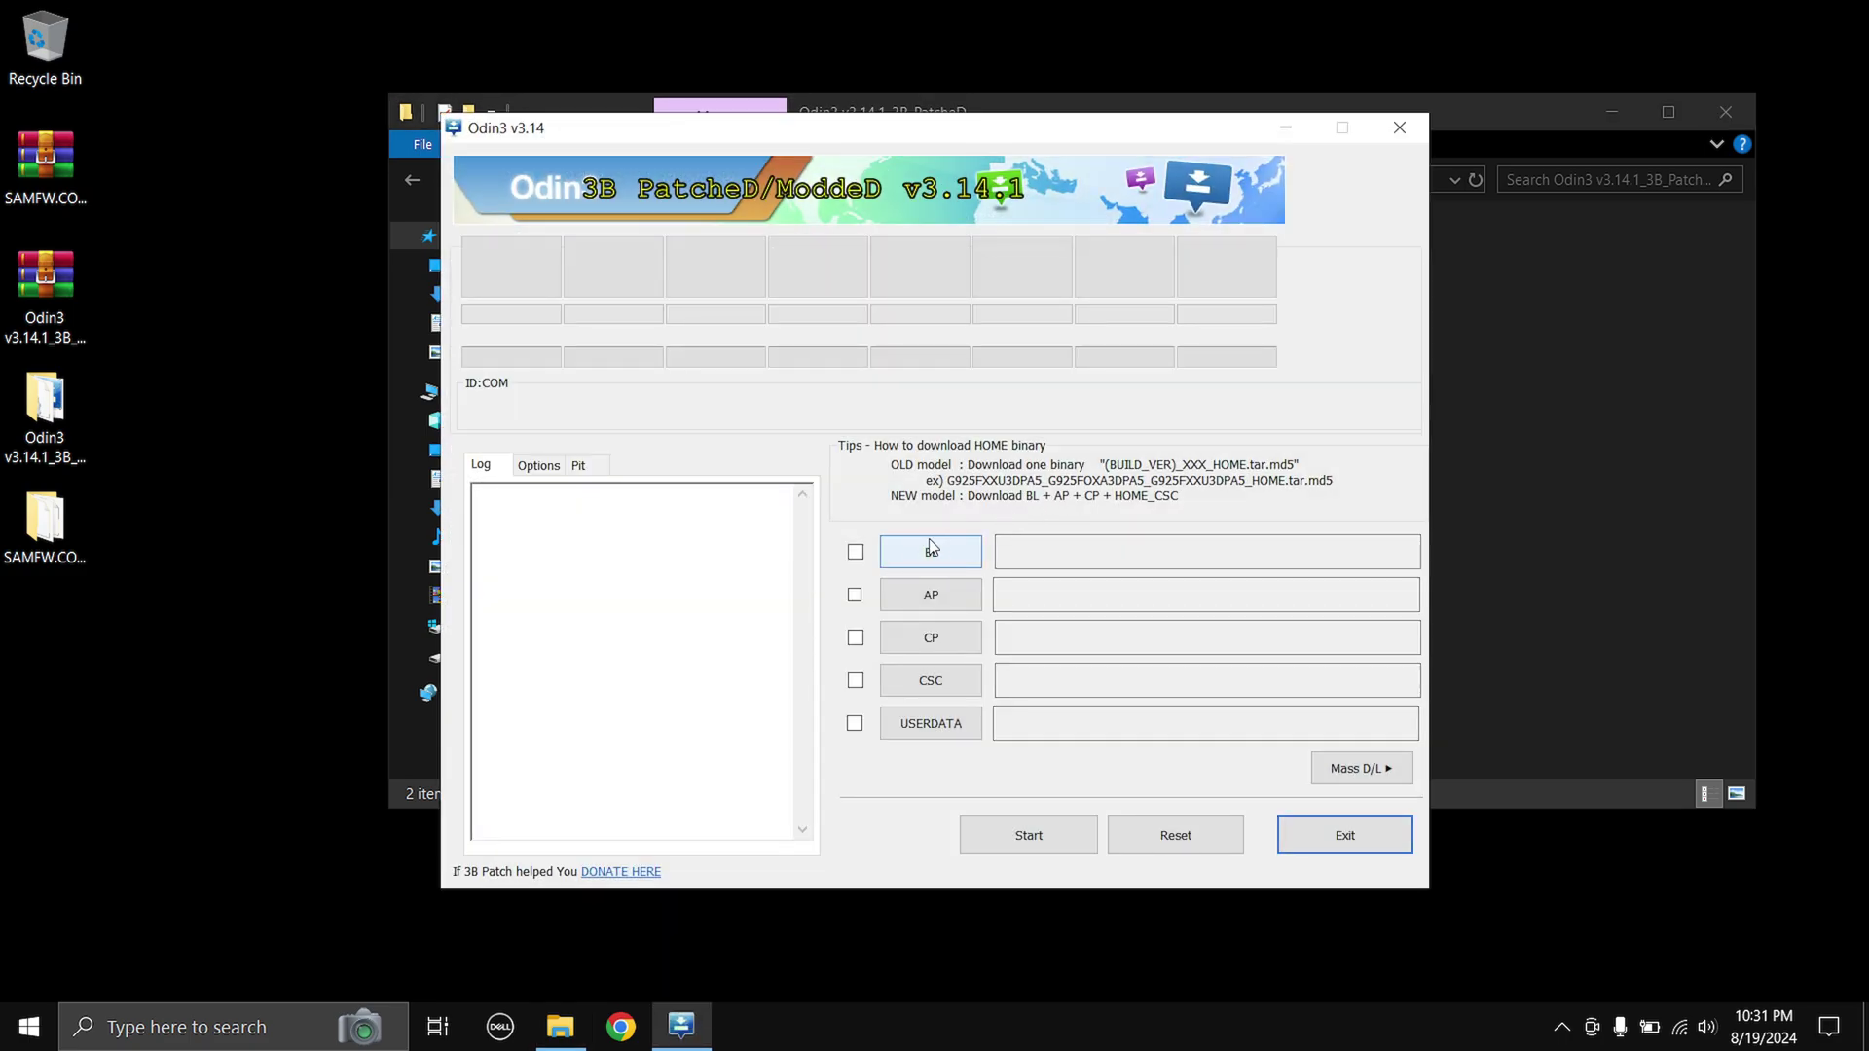
- Load the BL_M526BXXS5CXE2 file from the extracted SAMFW.COM_SM-M526B_INS firmware folder on the desktop into Odin's BL slot
{"action": "left_click", "coordinate": [952, 540]}
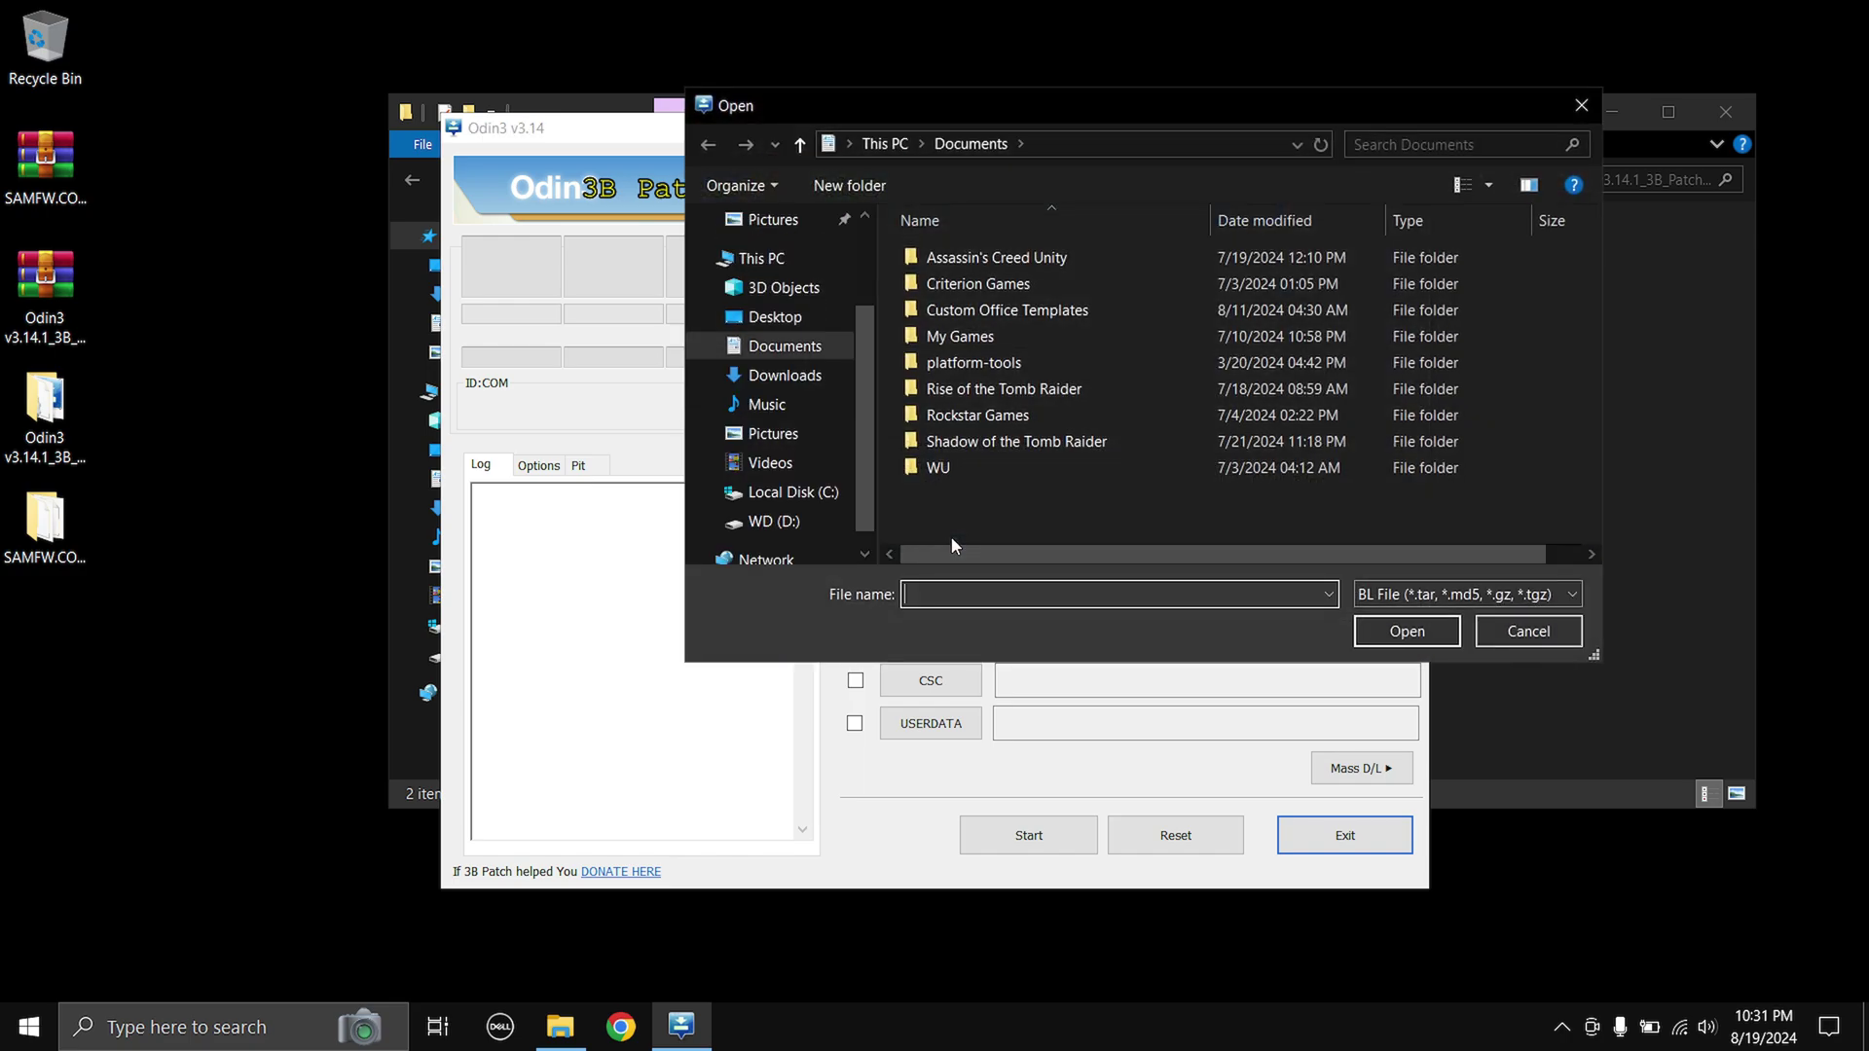
{"action": "left_click", "coordinate": [796, 321]}
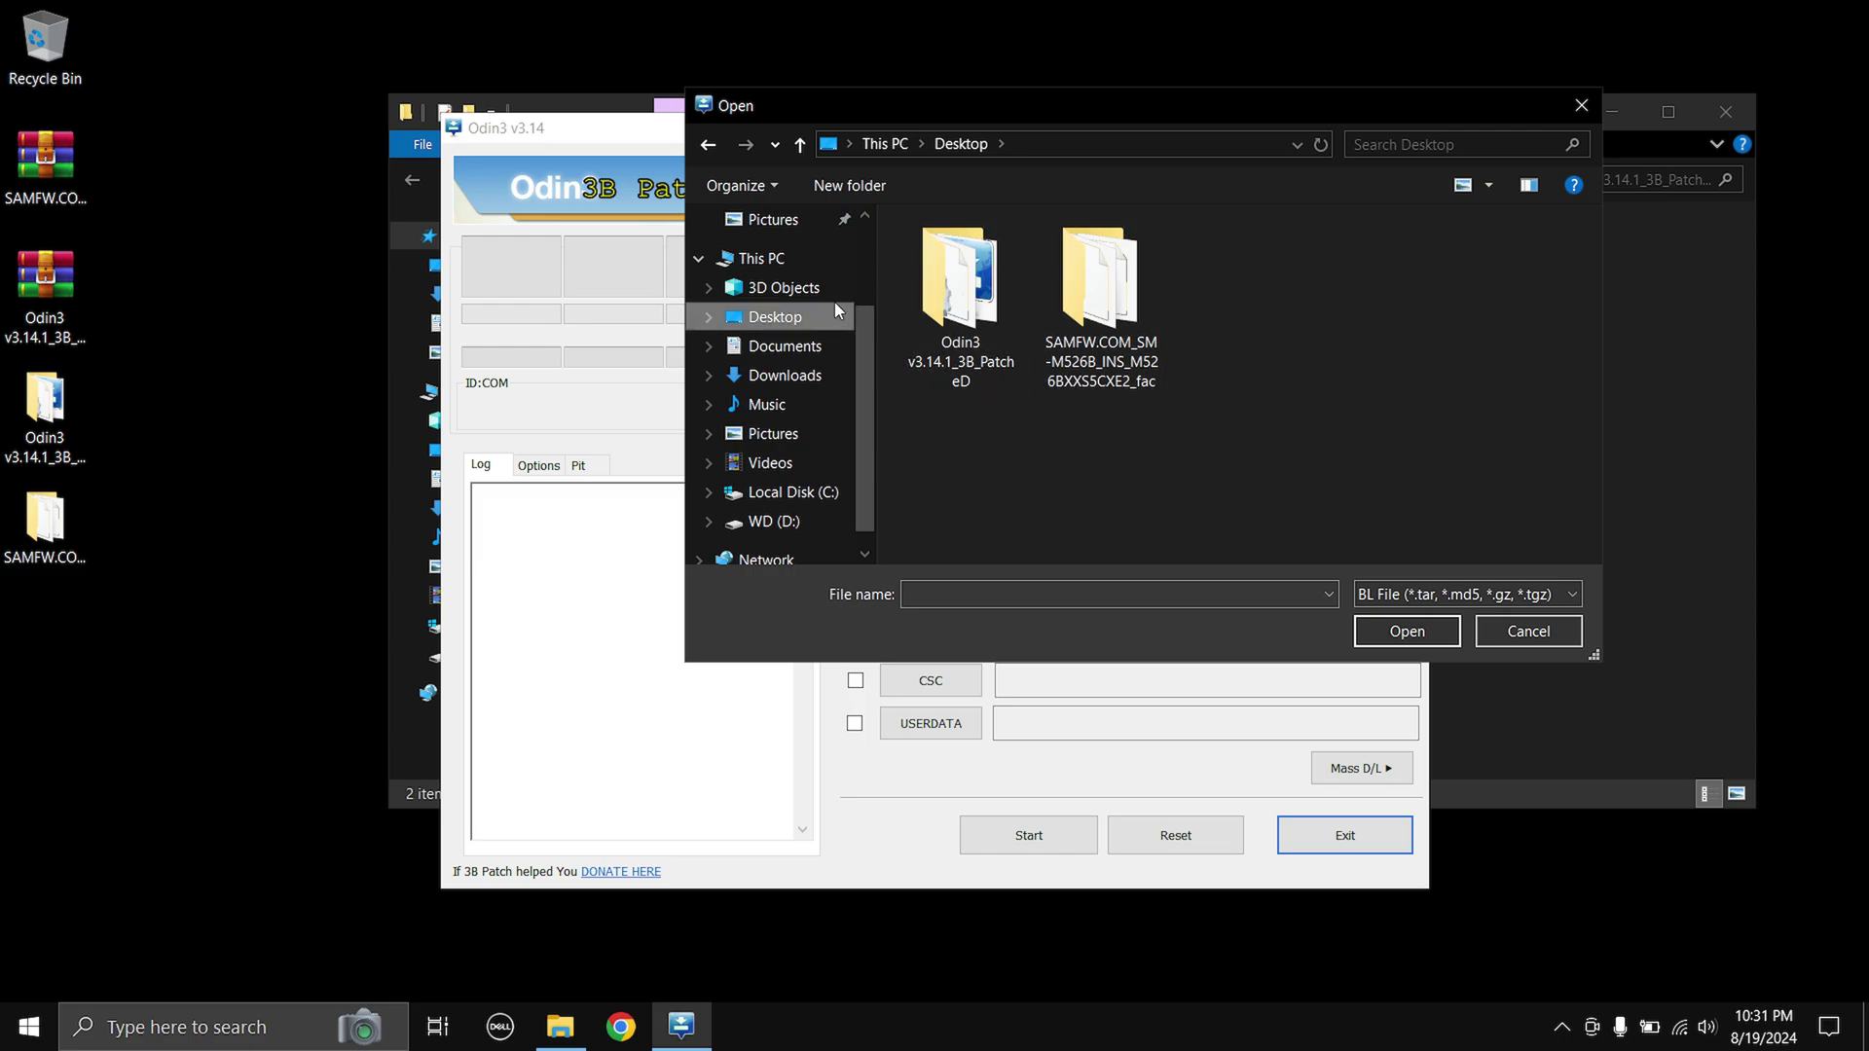
{"action": "double_click", "coordinate": [1136, 318]}
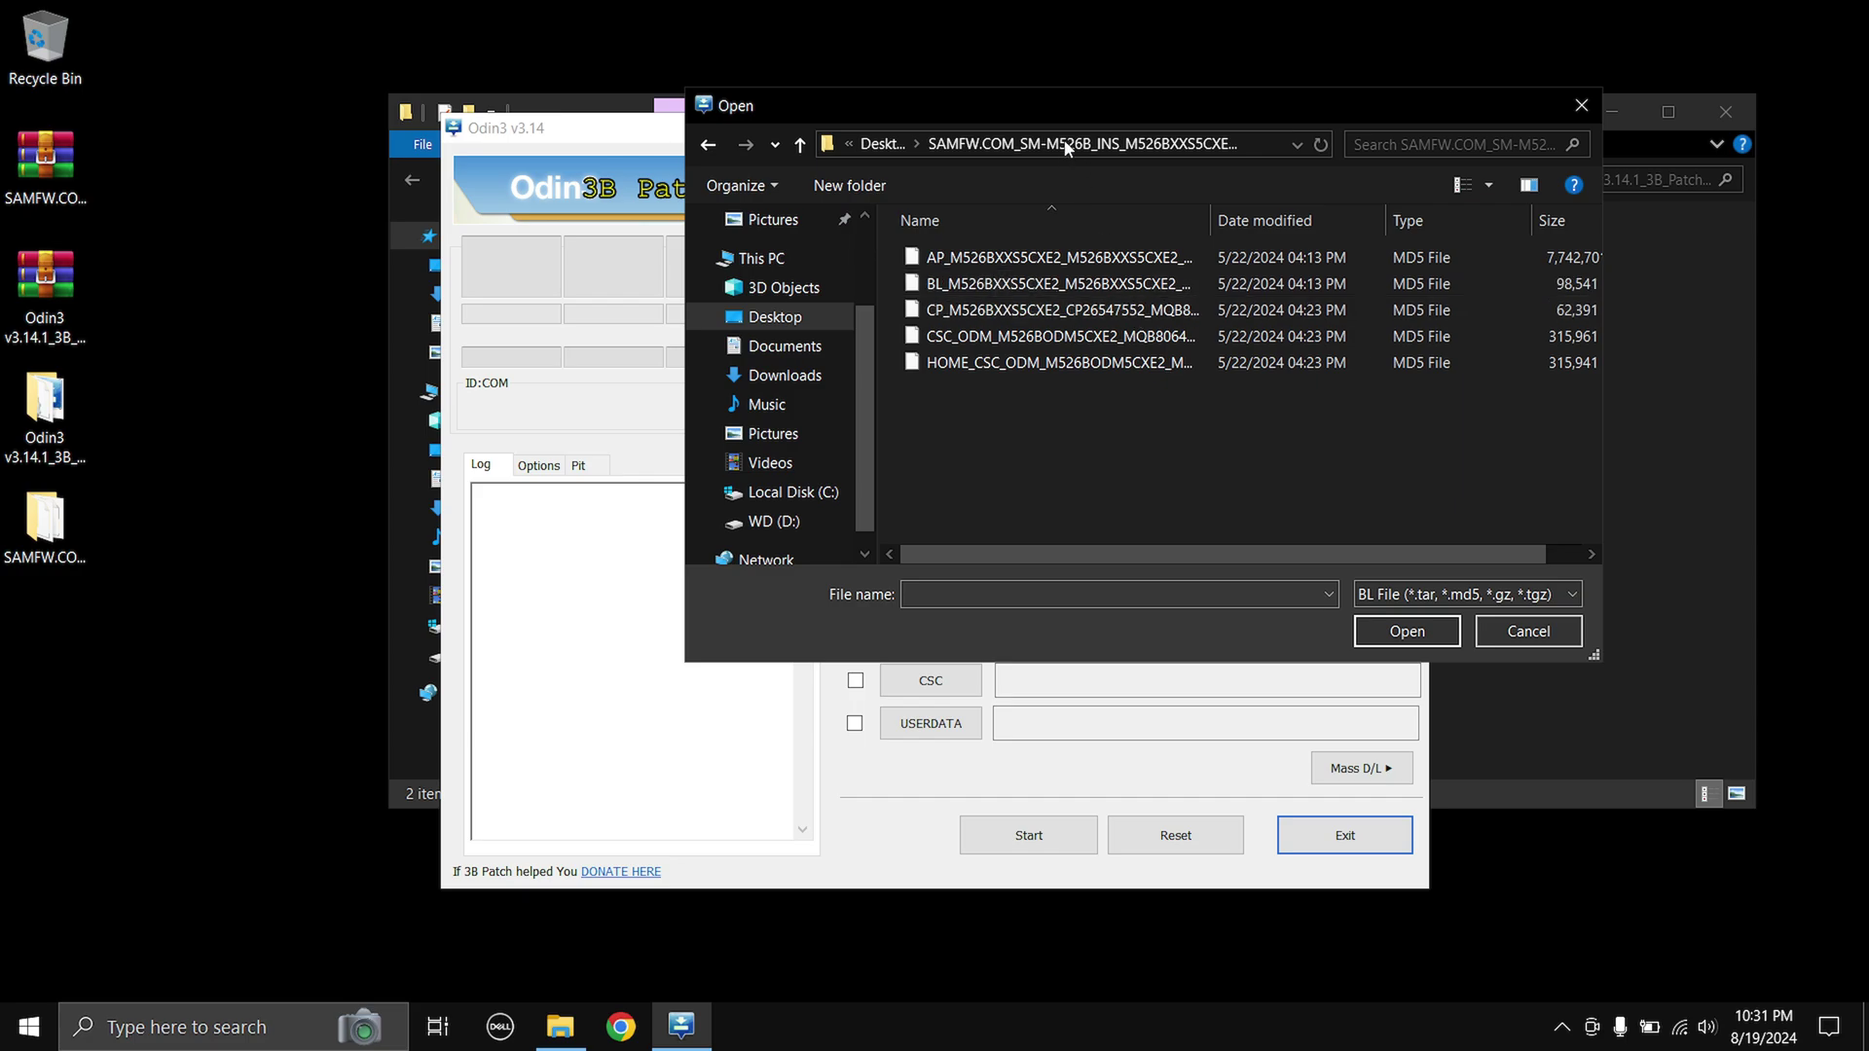
{"action": "left_click_drag", "start_coordinate": [1047, 93], "coordinate": [1383, 83]}
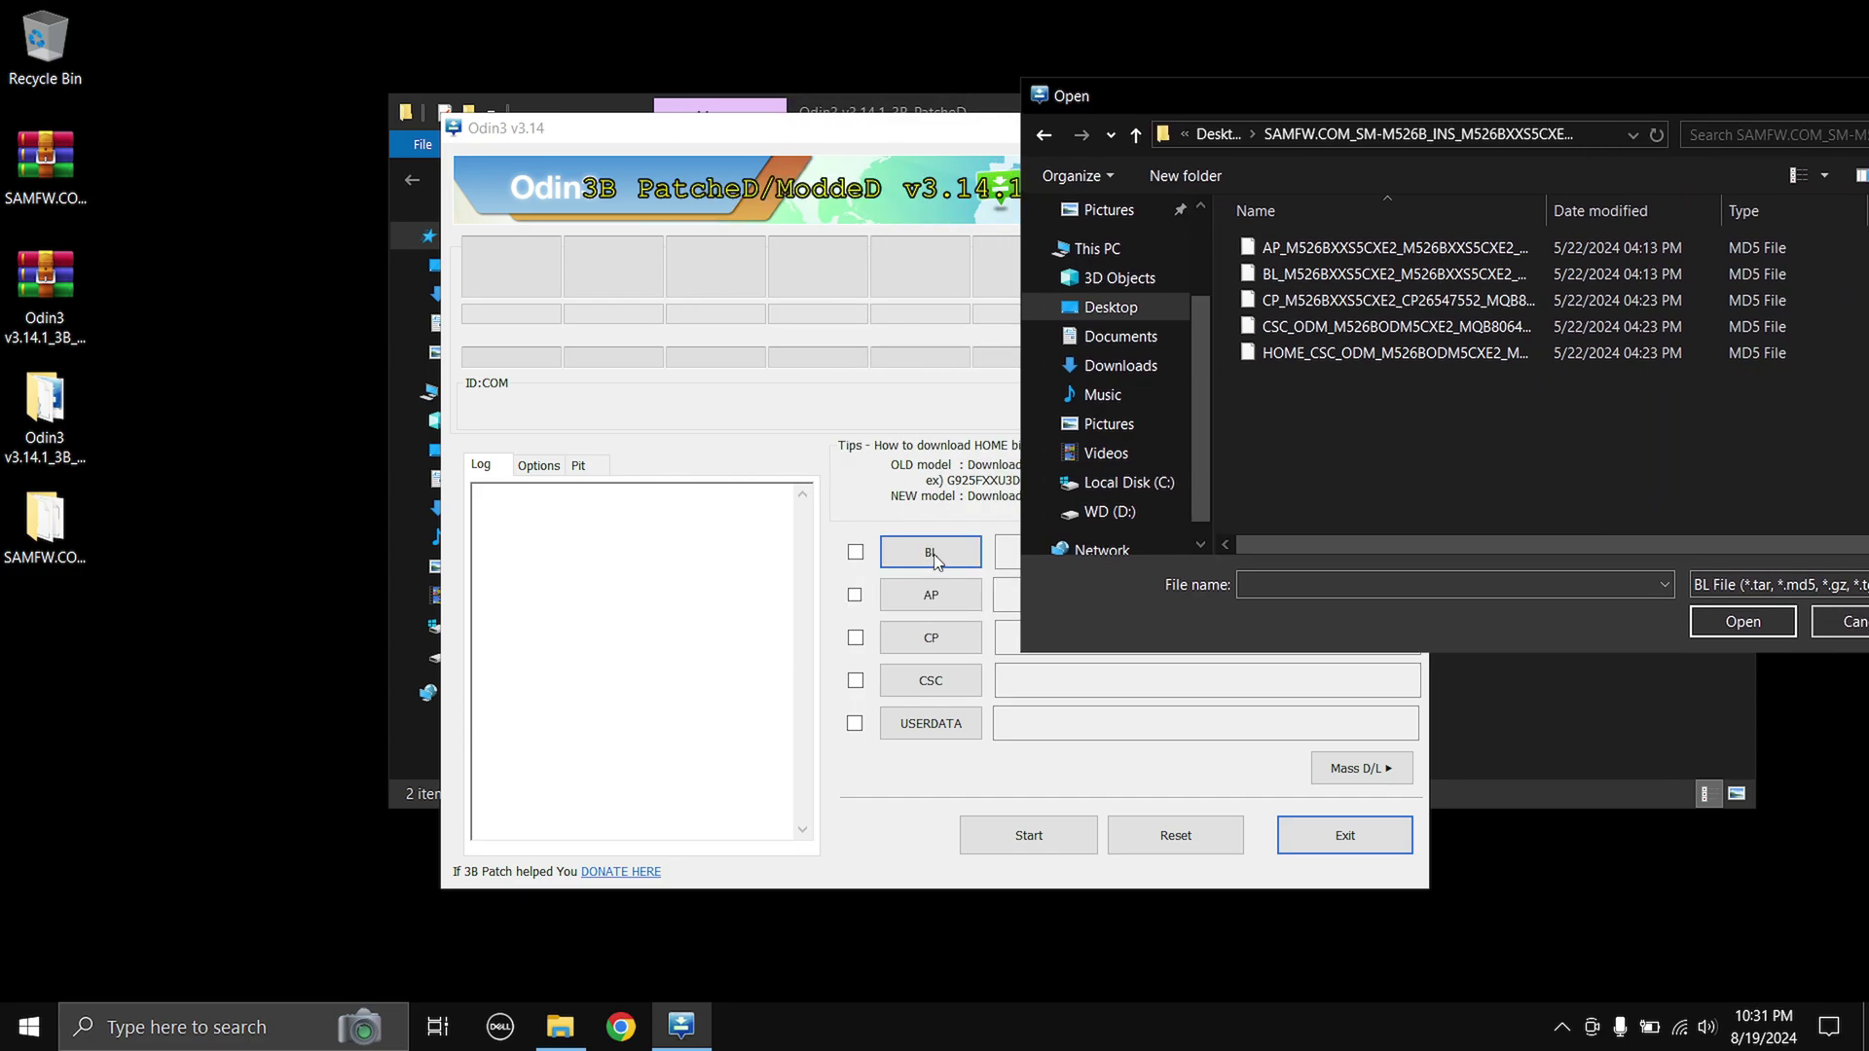
{"action": "double_click", "coordinate": [1271, 274]}
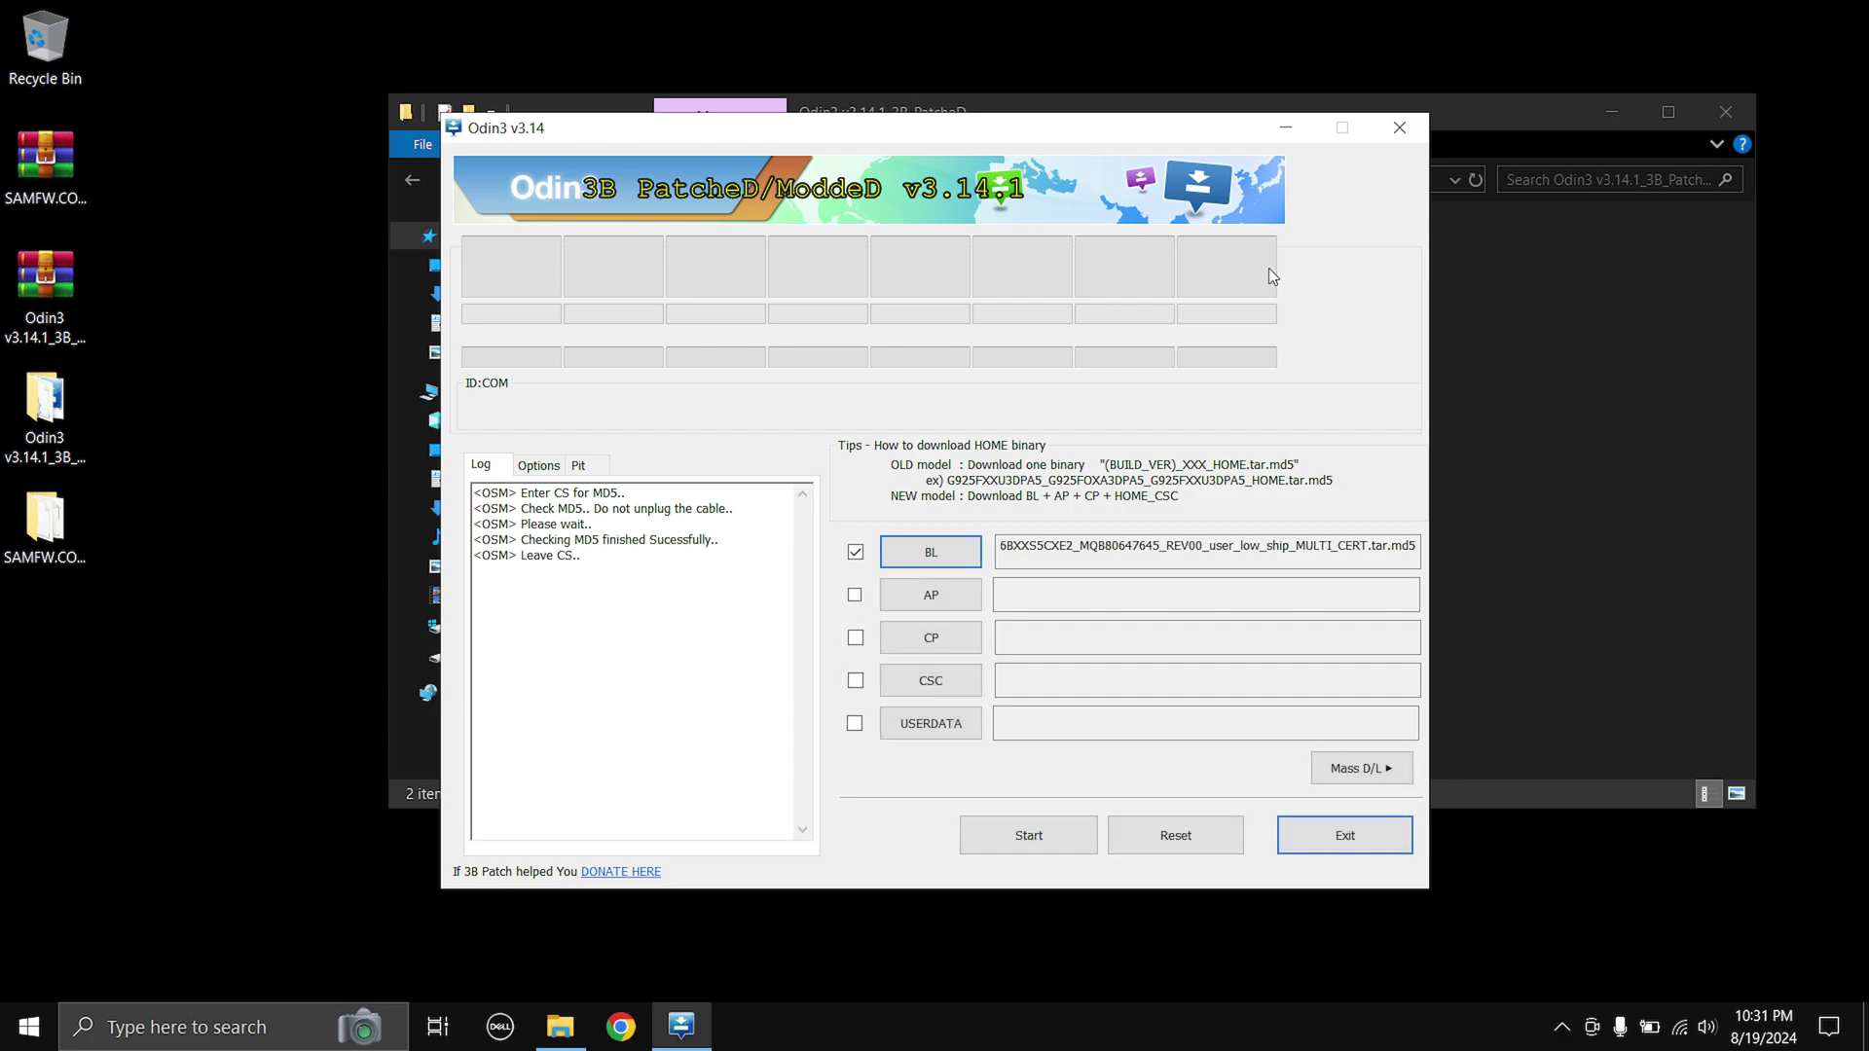
- Load the CP_M526BXXS5CXE2 file into the CP slot and the CSC_ODM_M526BODM5CXE2 file, not the HOME_CSC one, into the CSC slot
{"action": "left_click", "coordinate": [940, 640]}
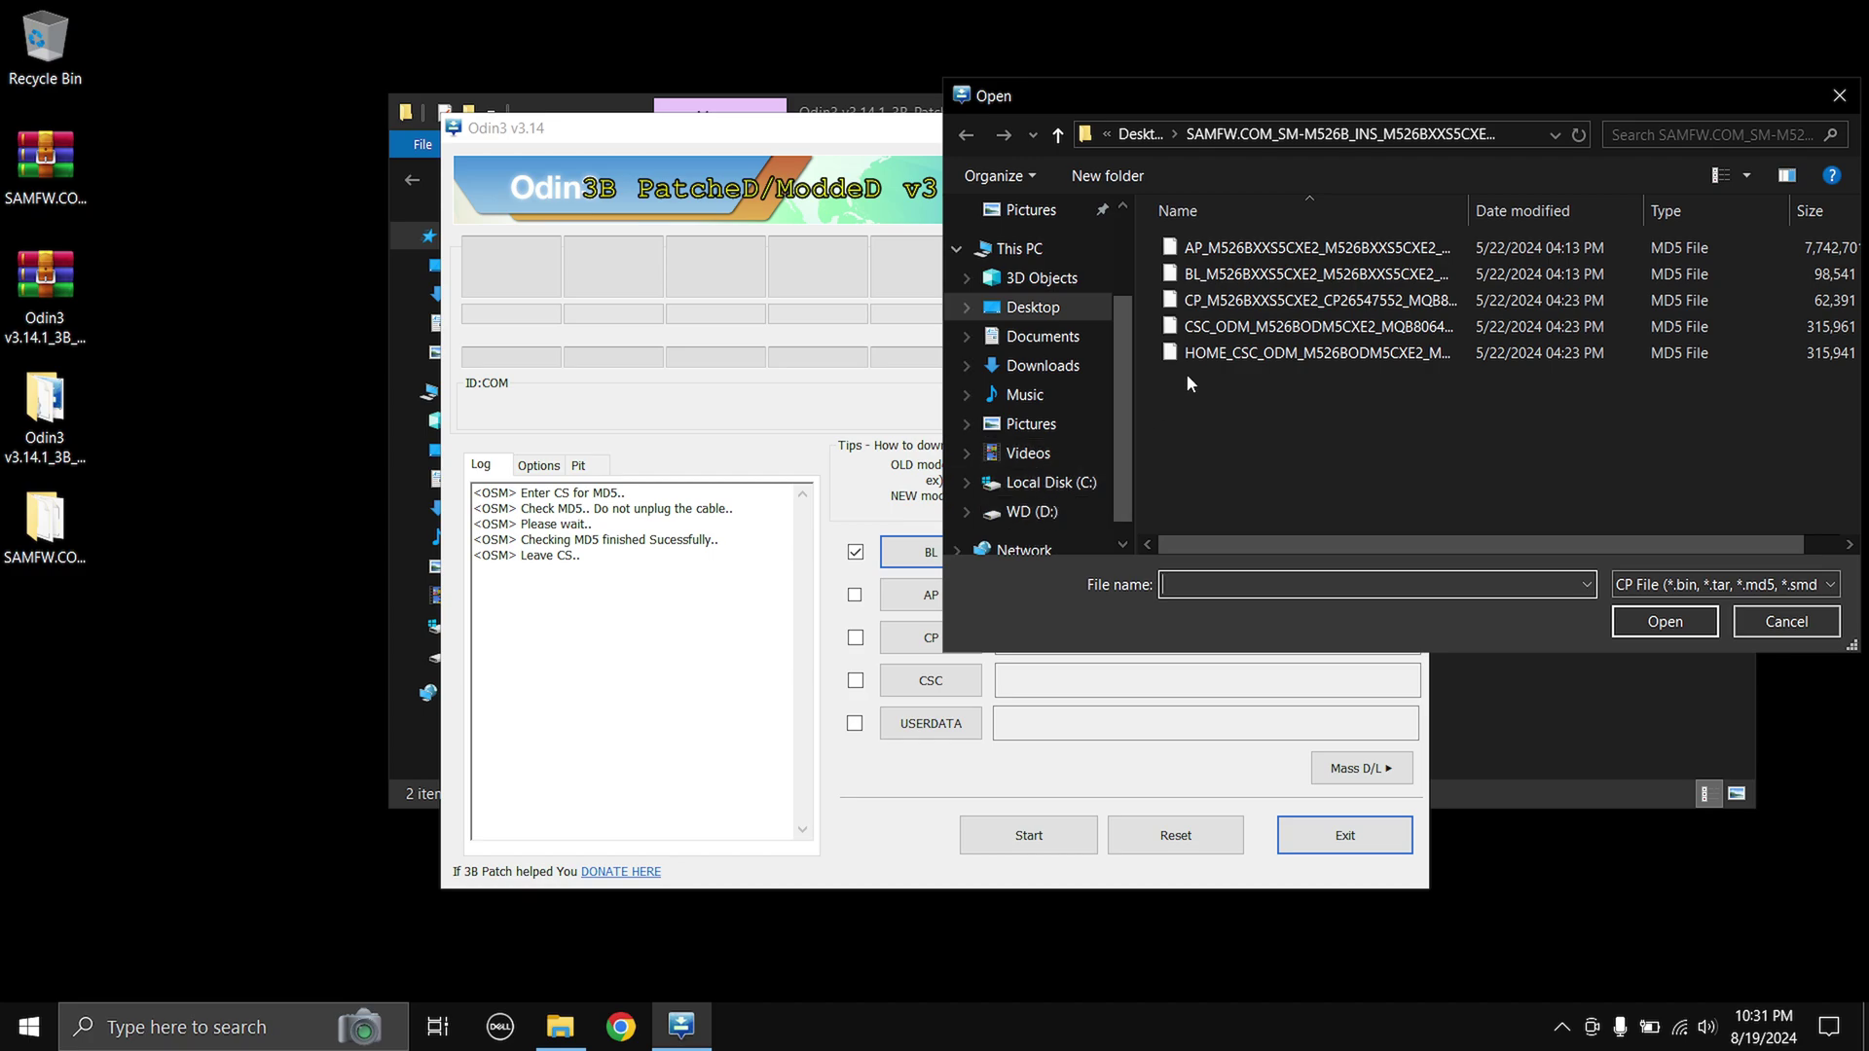
{"action": "double_click", "coordinate": [1191, 303]}
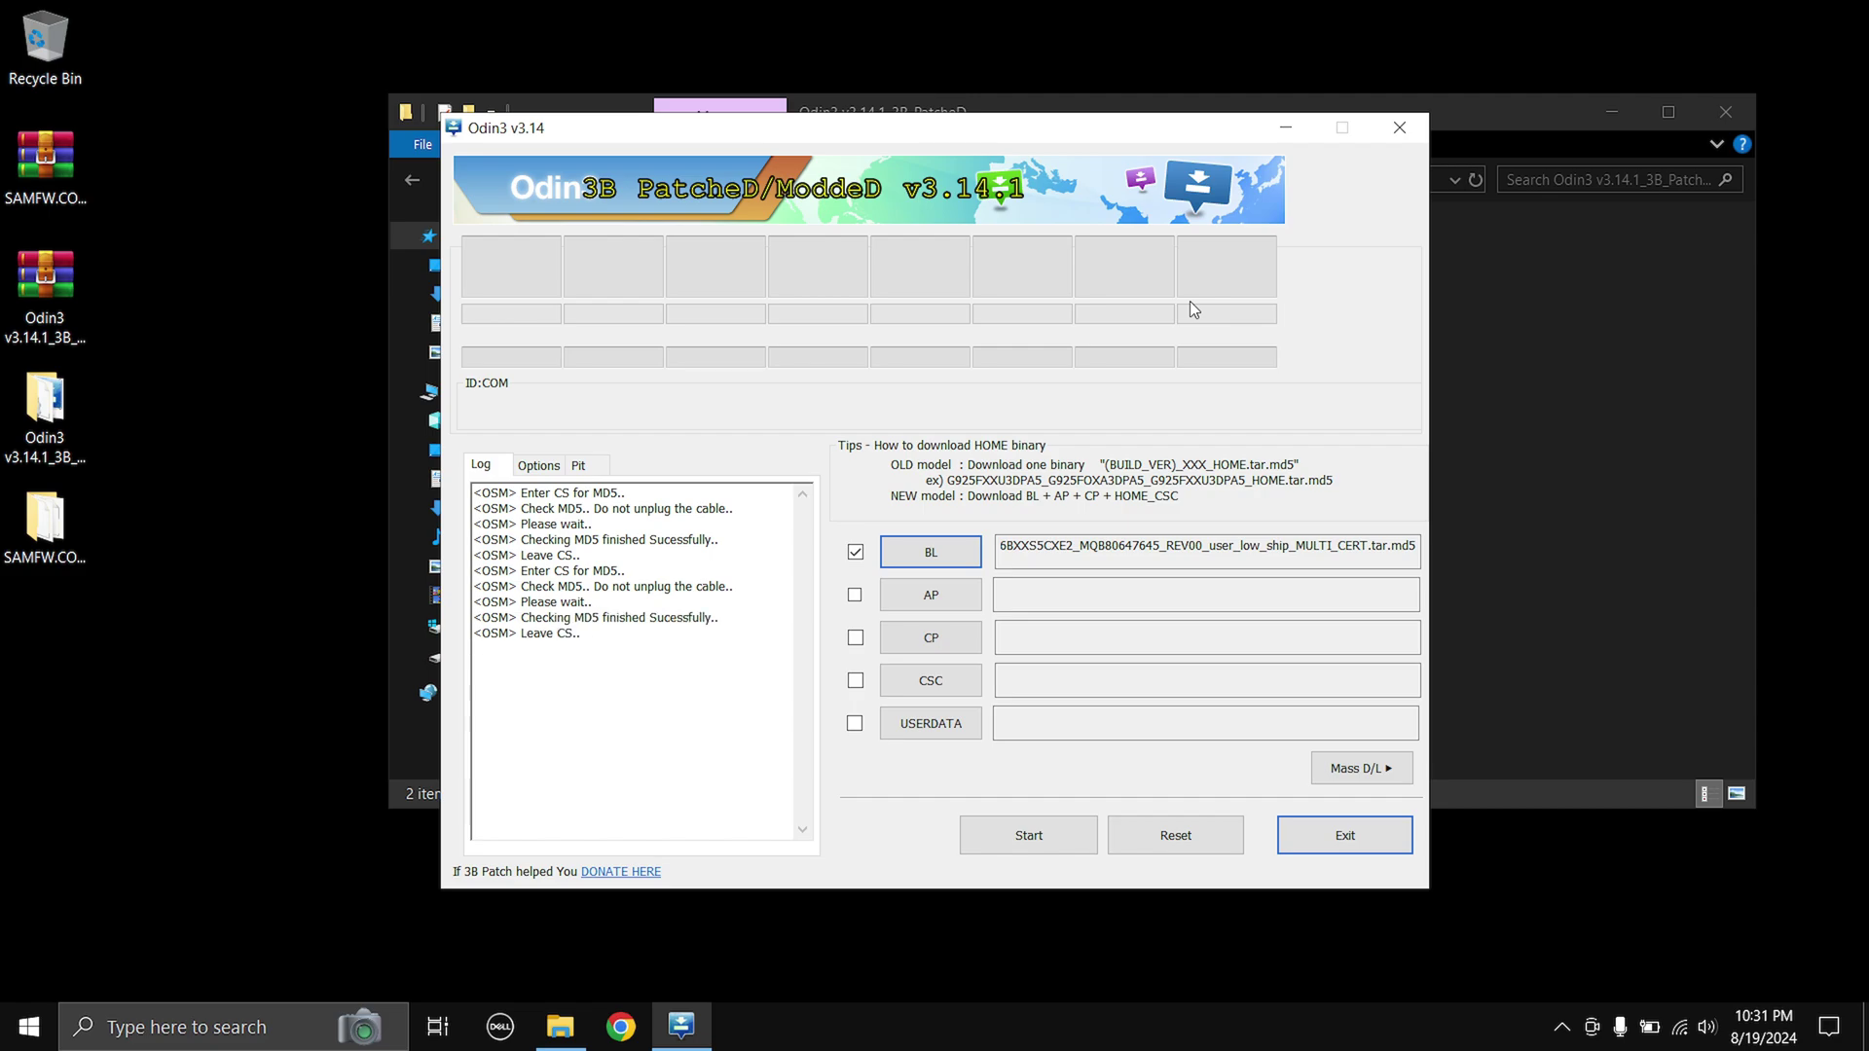
{"action": "left_click", "coordinate": [972, 679]}
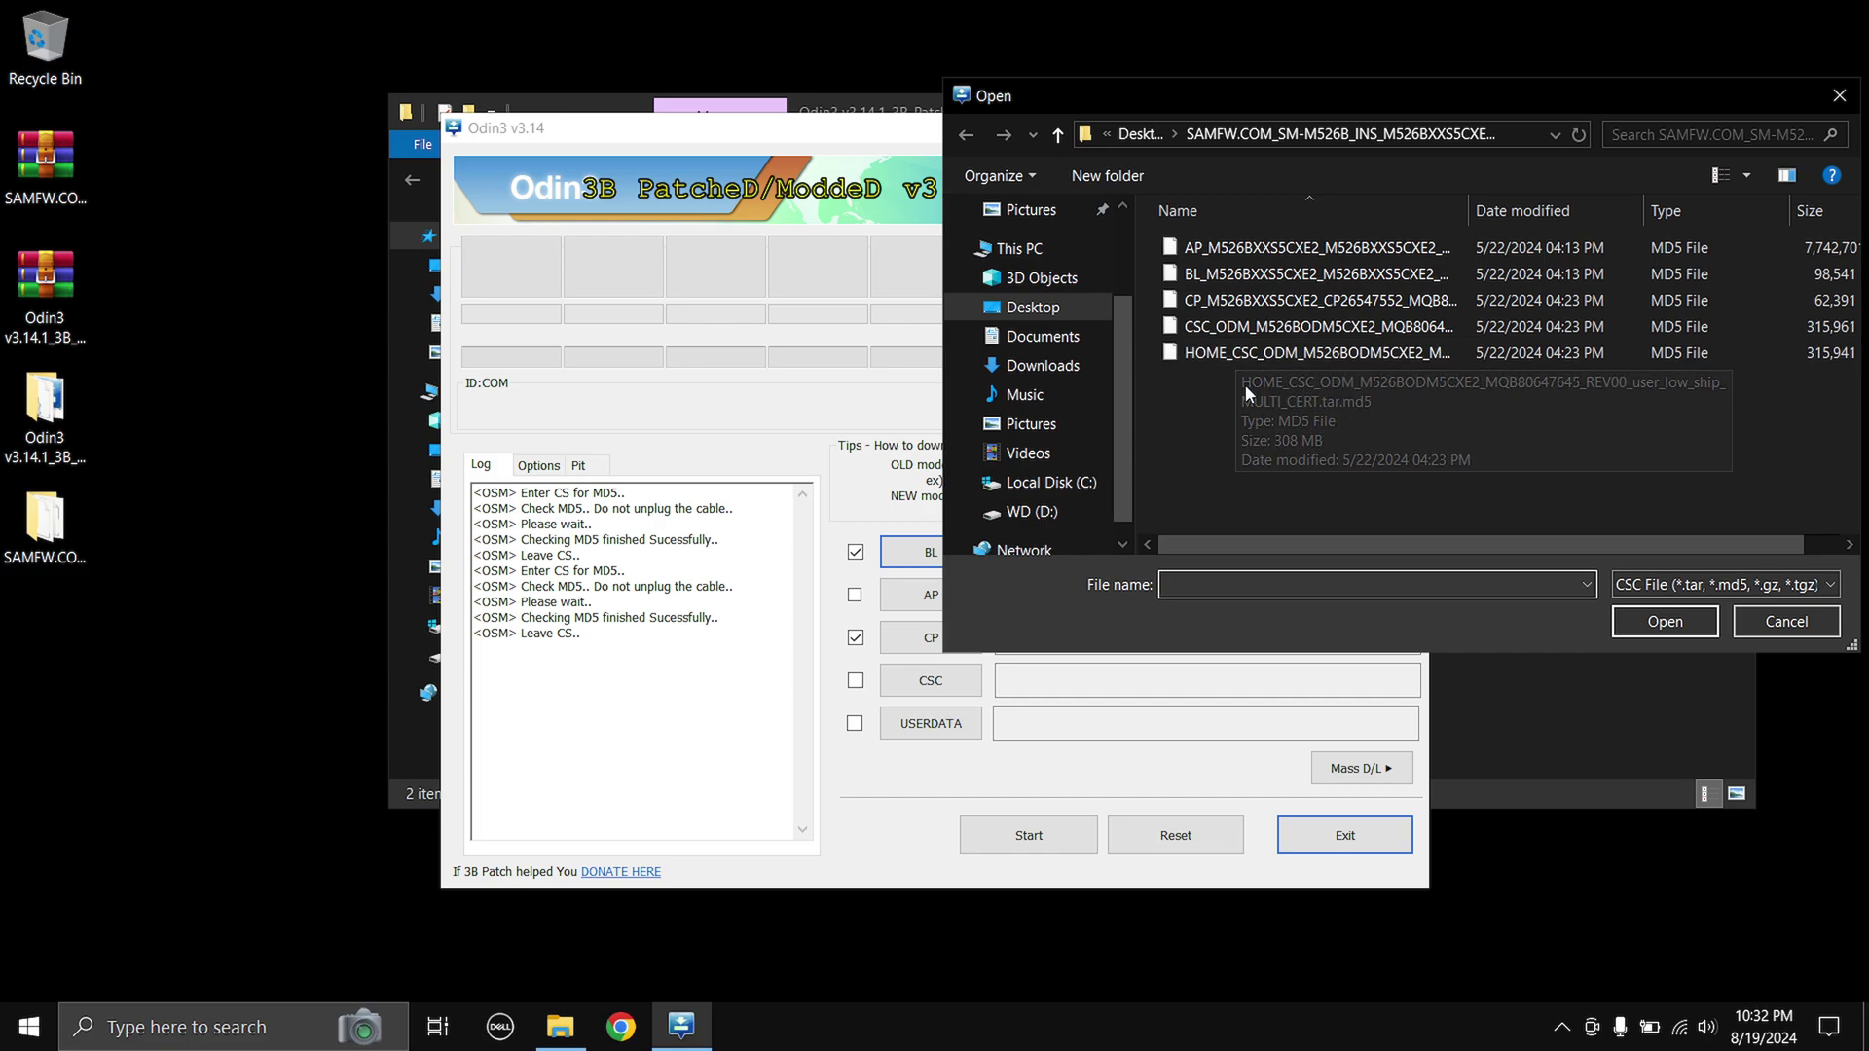
{"action": "double_click", "coordinate": [1189, 327]}
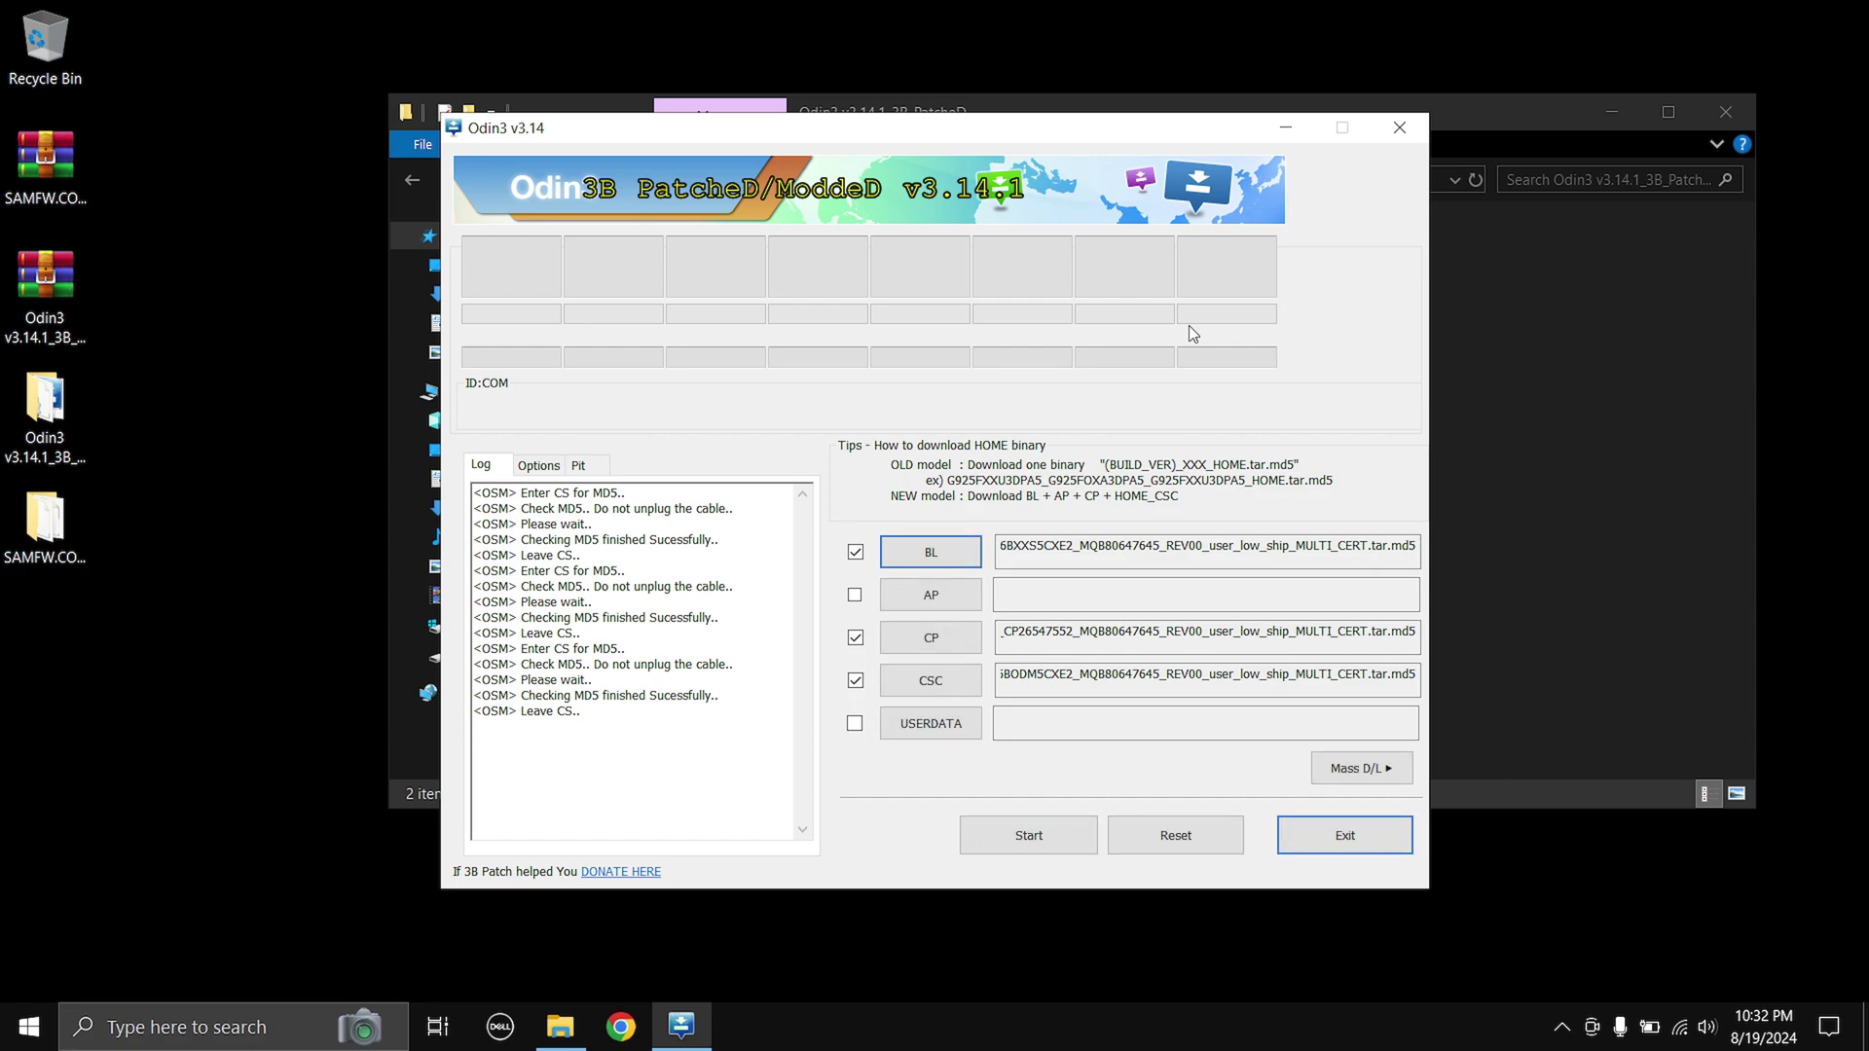
- Load the AP_M526BXXS5CXE2 file into the AP slot and start flashing the phone connected in download mode
{"action": "left_click", "coordinate": [930, 594]}
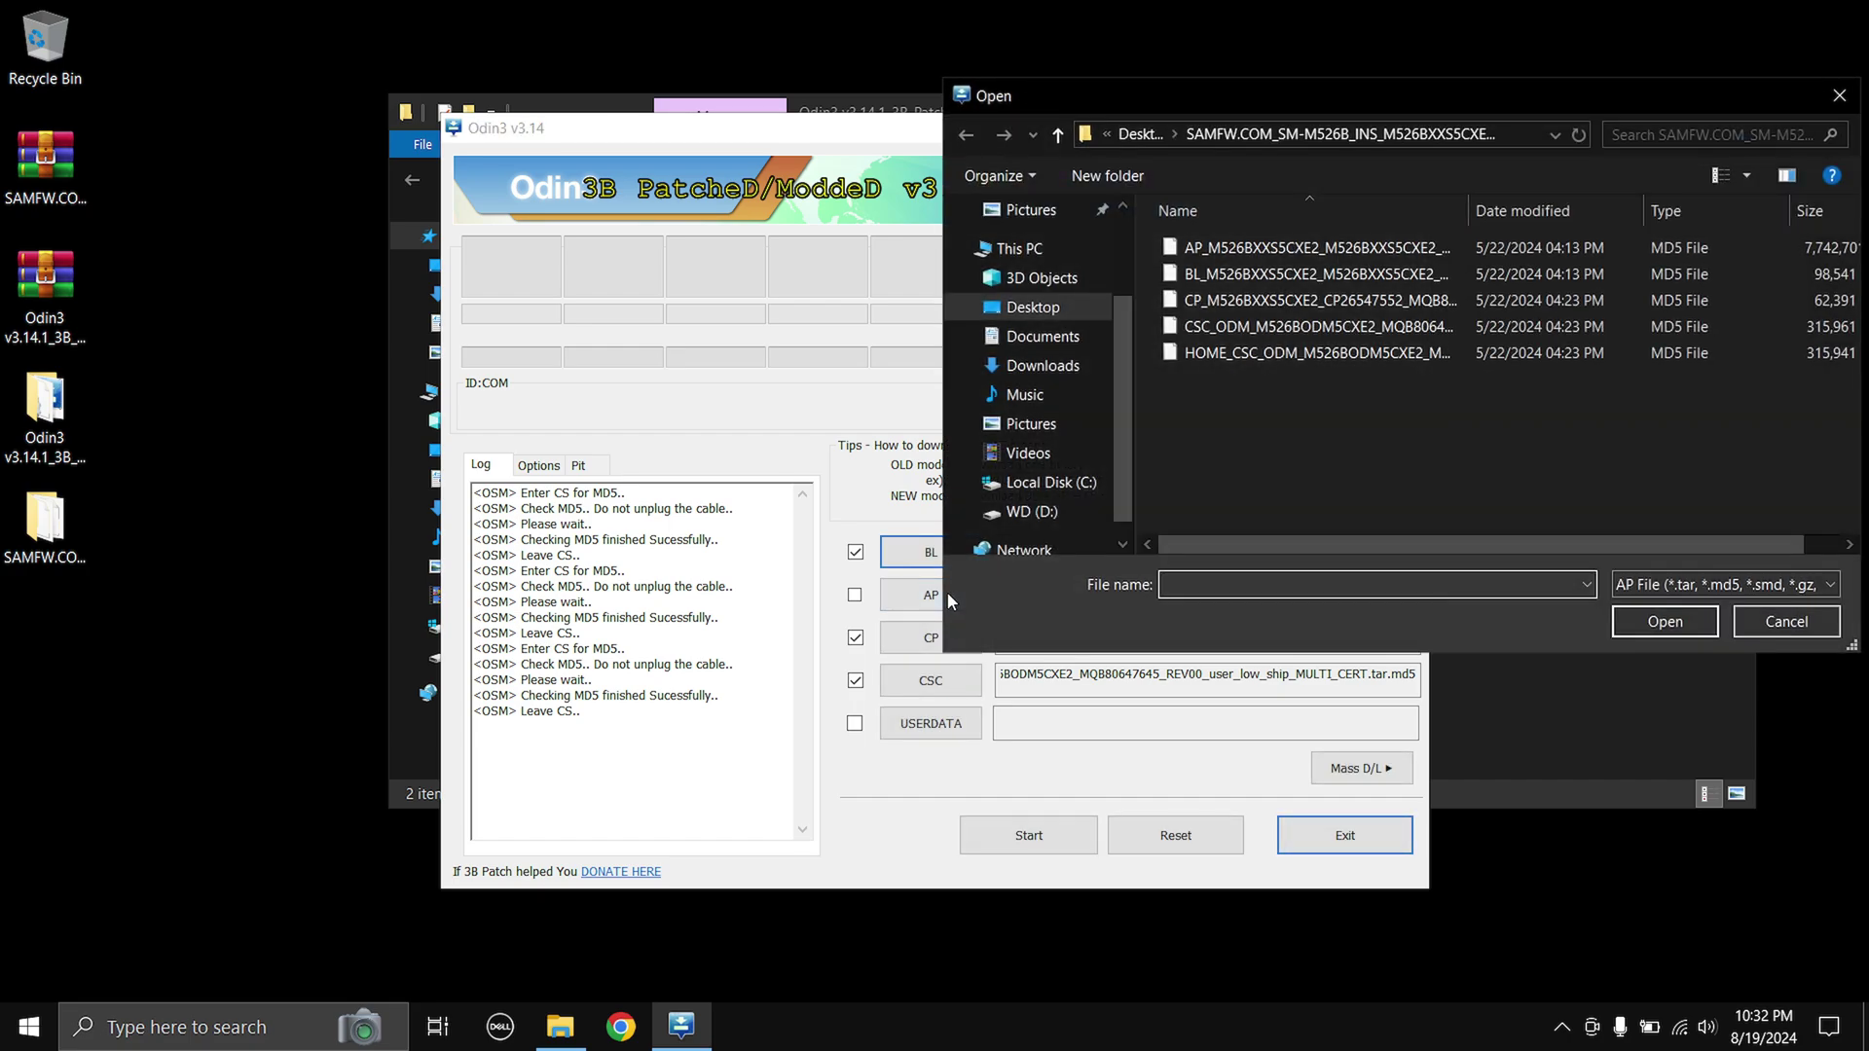
{"action": "double_click", "coordinate": [1198, 249]}
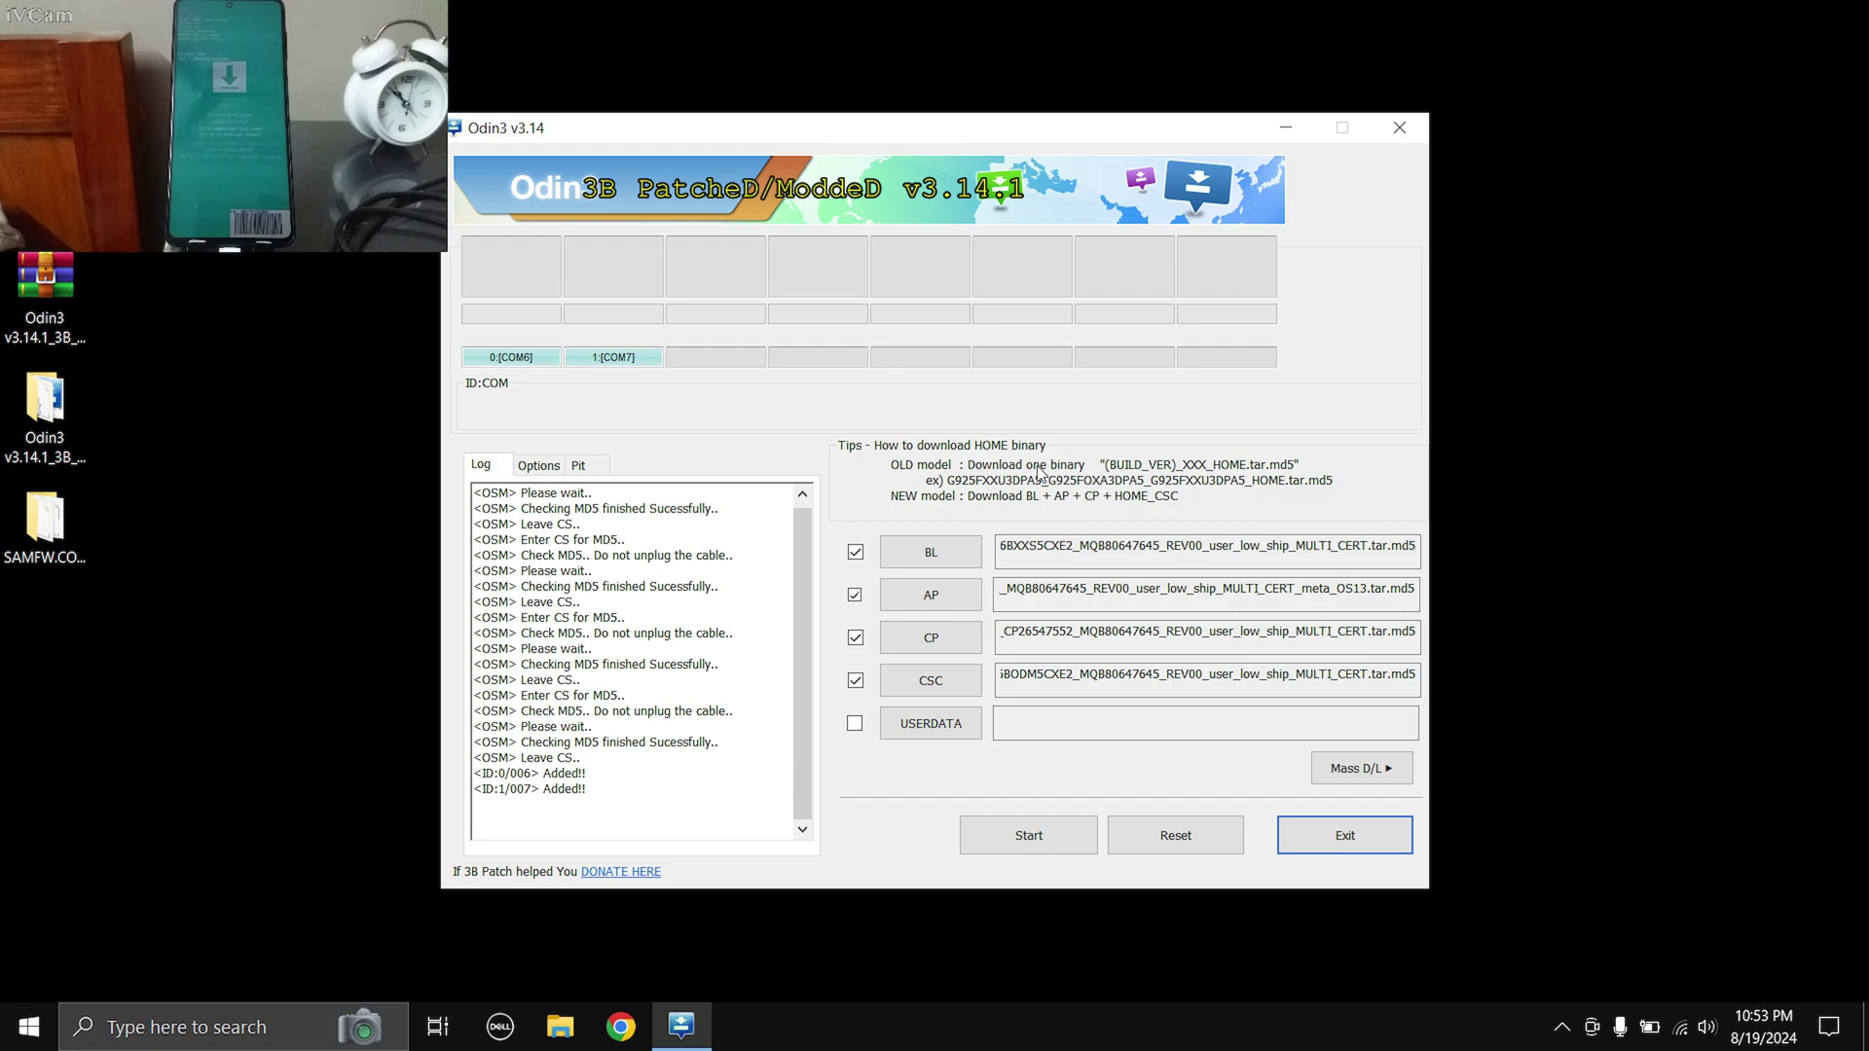
{"action": "left_click", "coordinate": [1013, 841]}
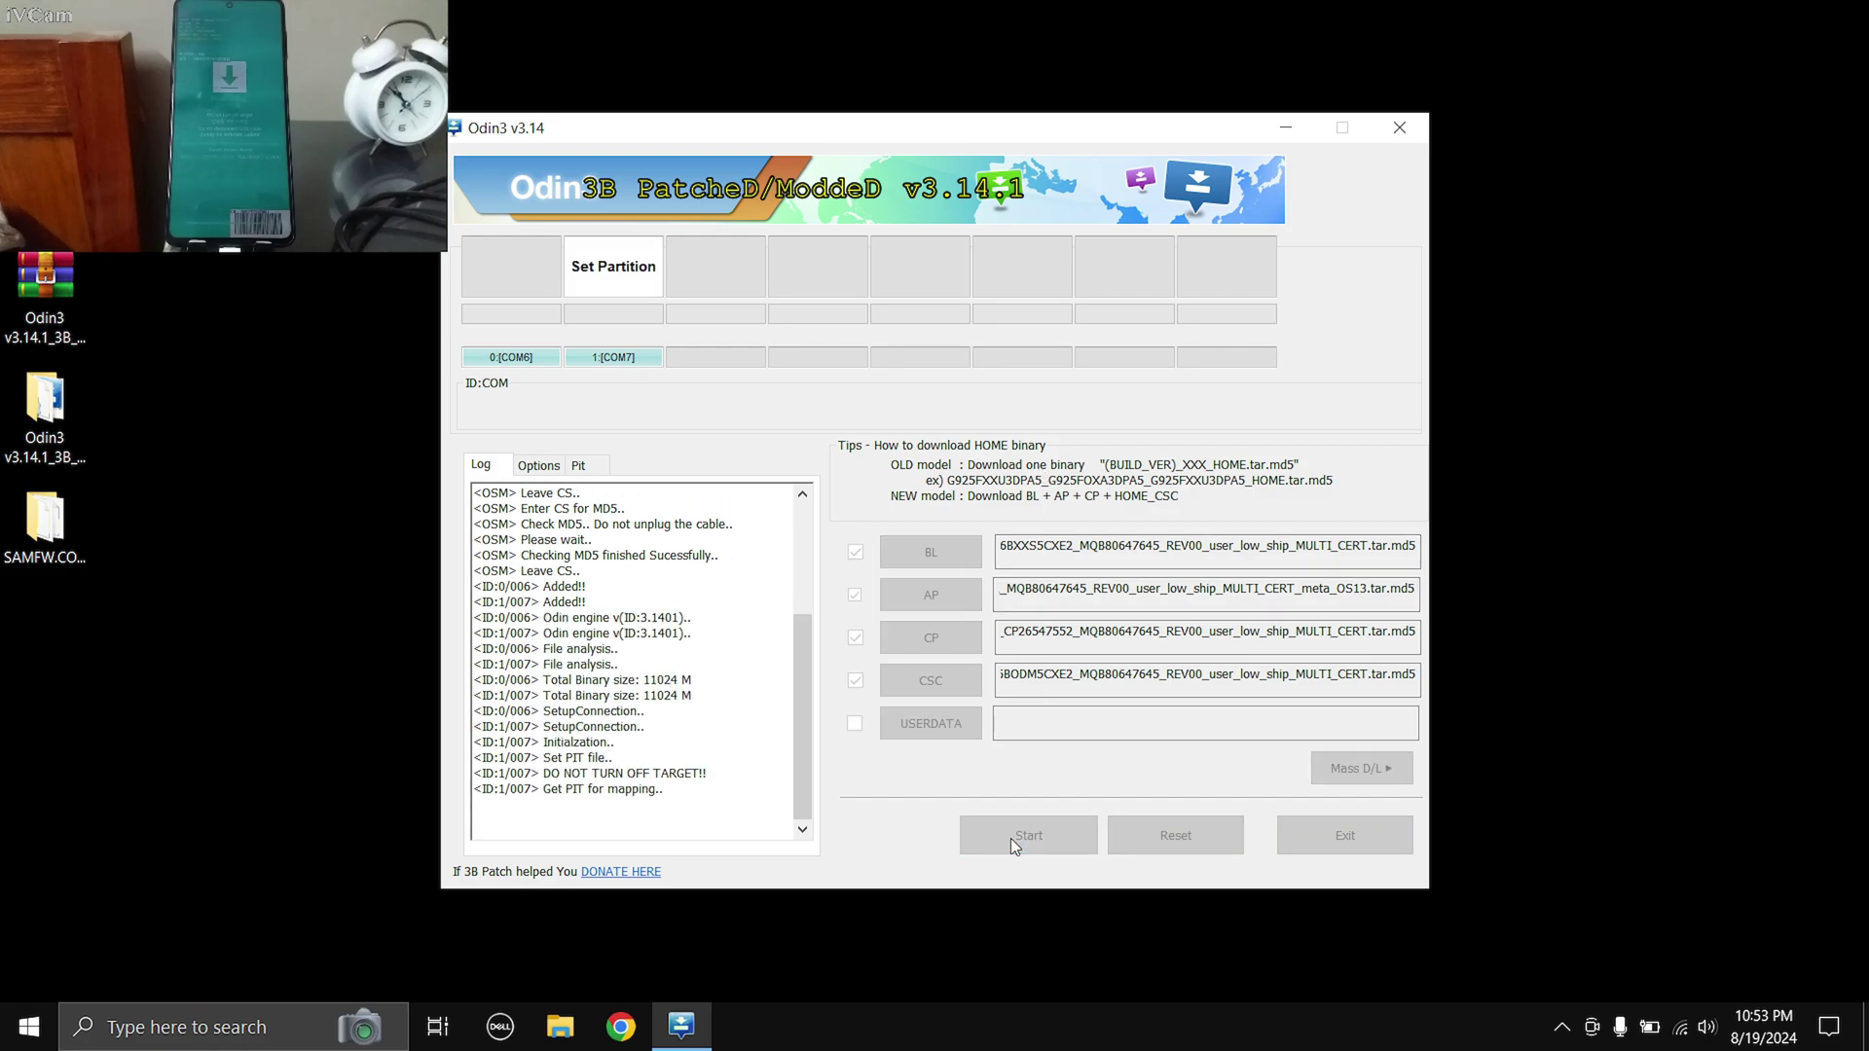